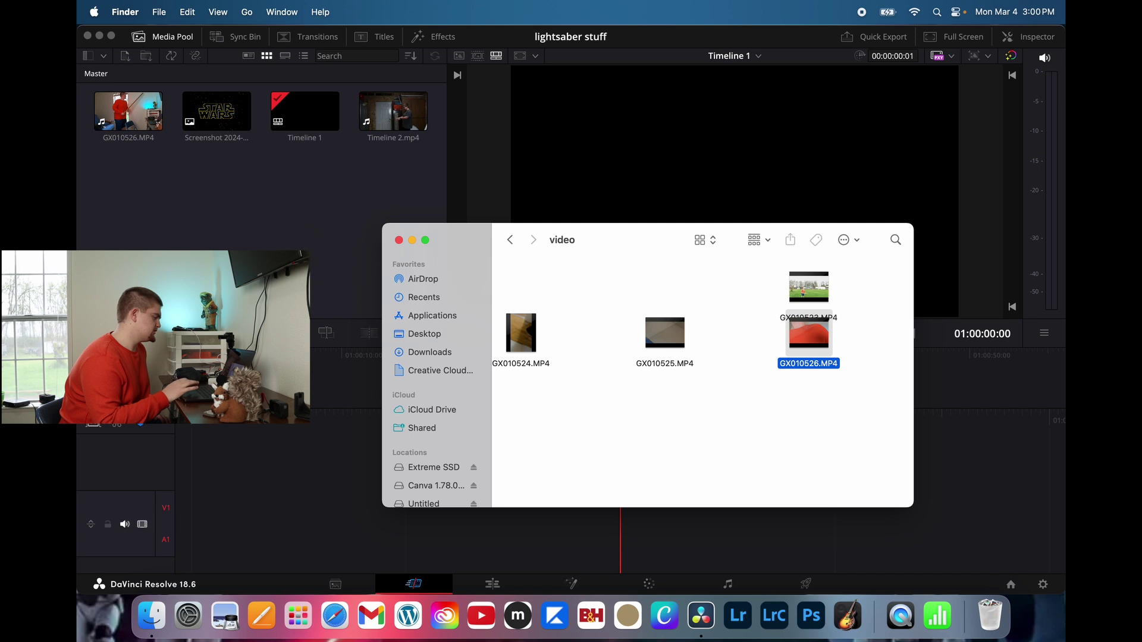
Place the GX010526.MP4 clip on the empty timeline and cut away everything before 01:01:27:16.
click(108, 109)
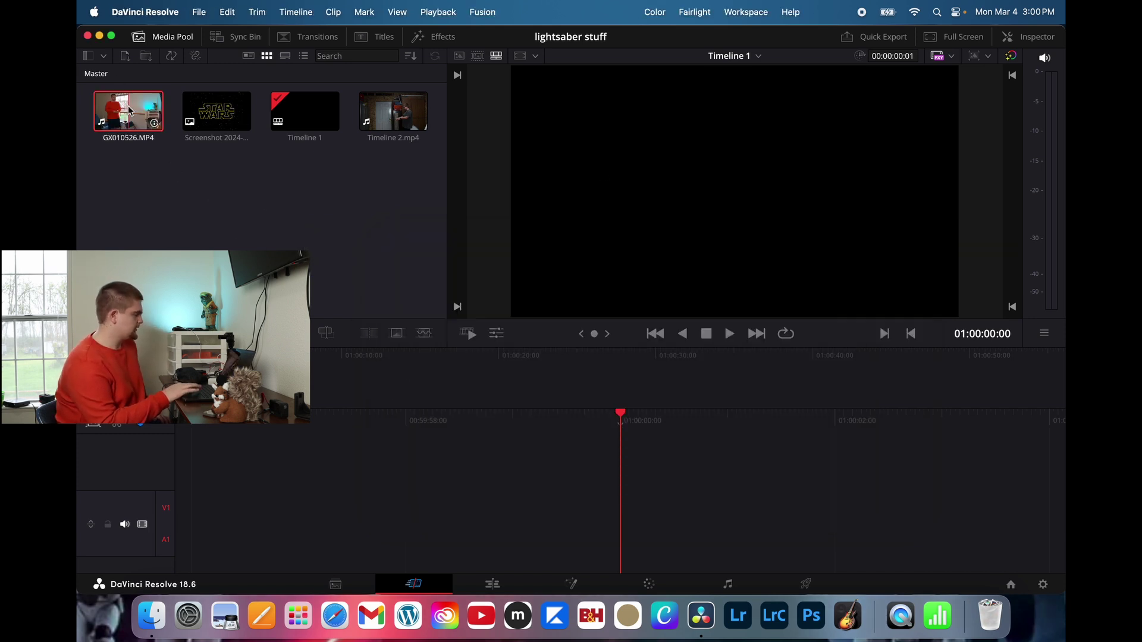
drag(129, 110, 845, 518)
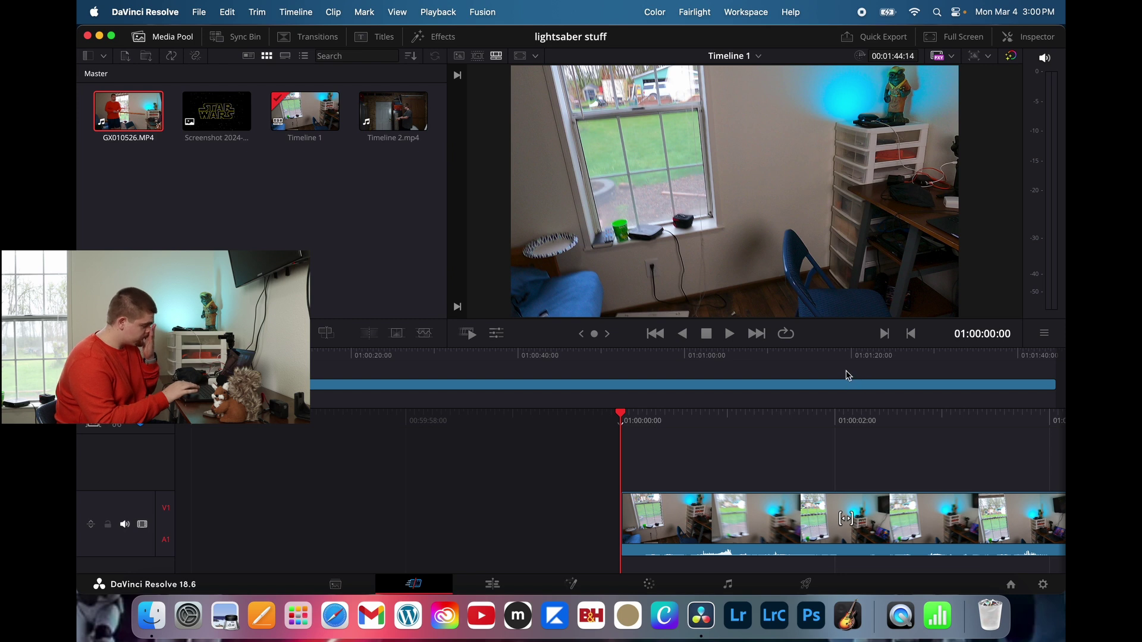
drag(848, 375, 938, 384)
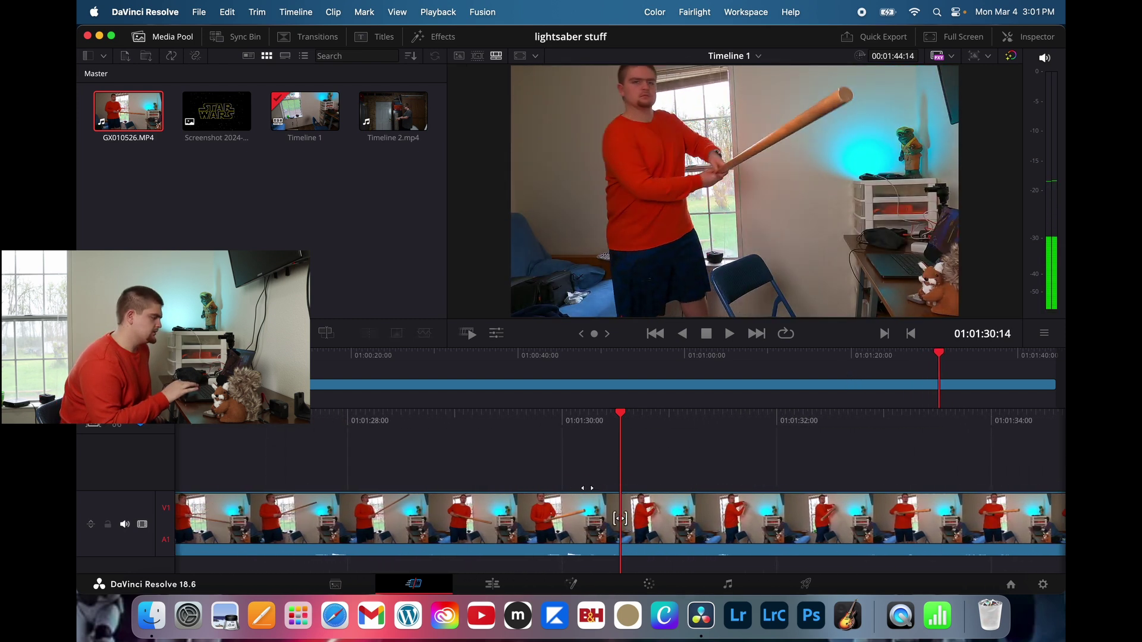
drag(620, 518, 727, 518)
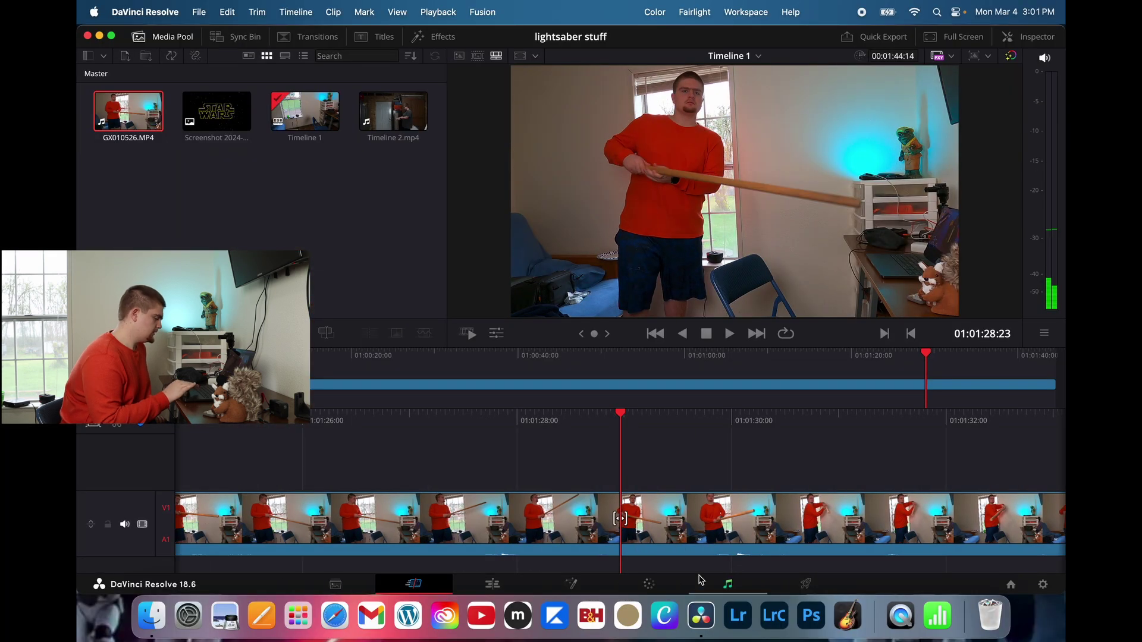
drag(509, 408, 645, 441)
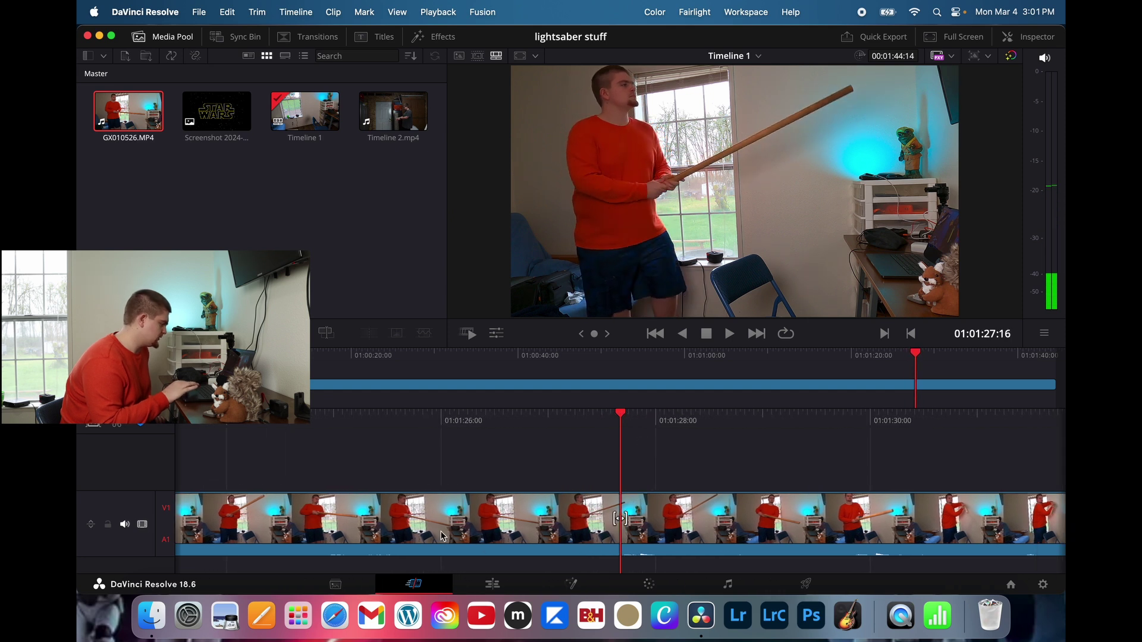
click(408, 531)
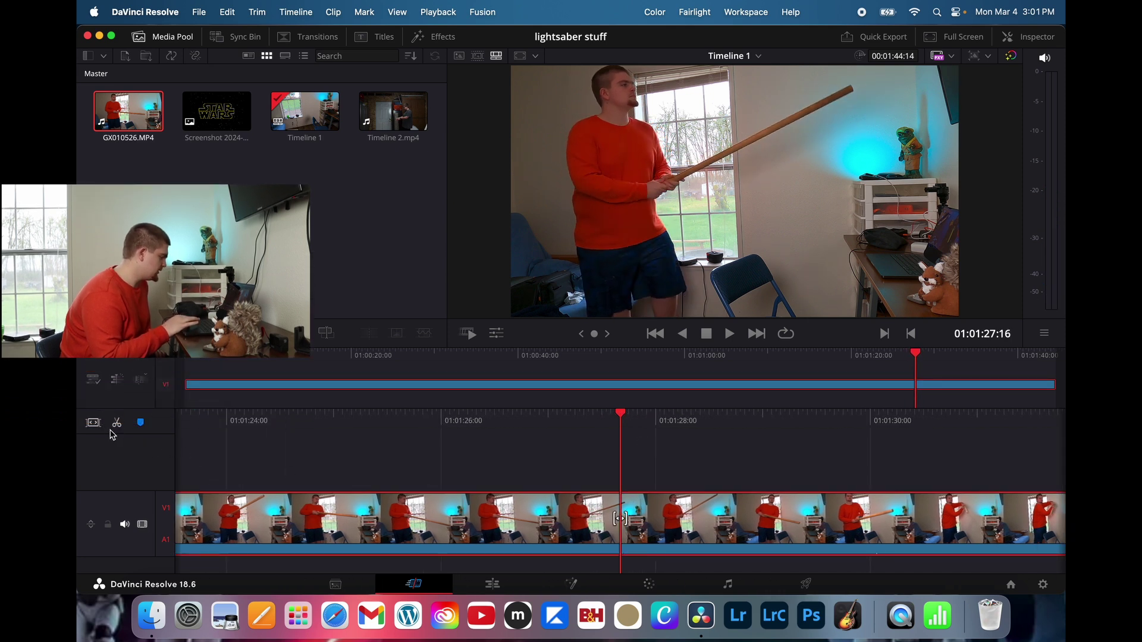
click(121, 423)
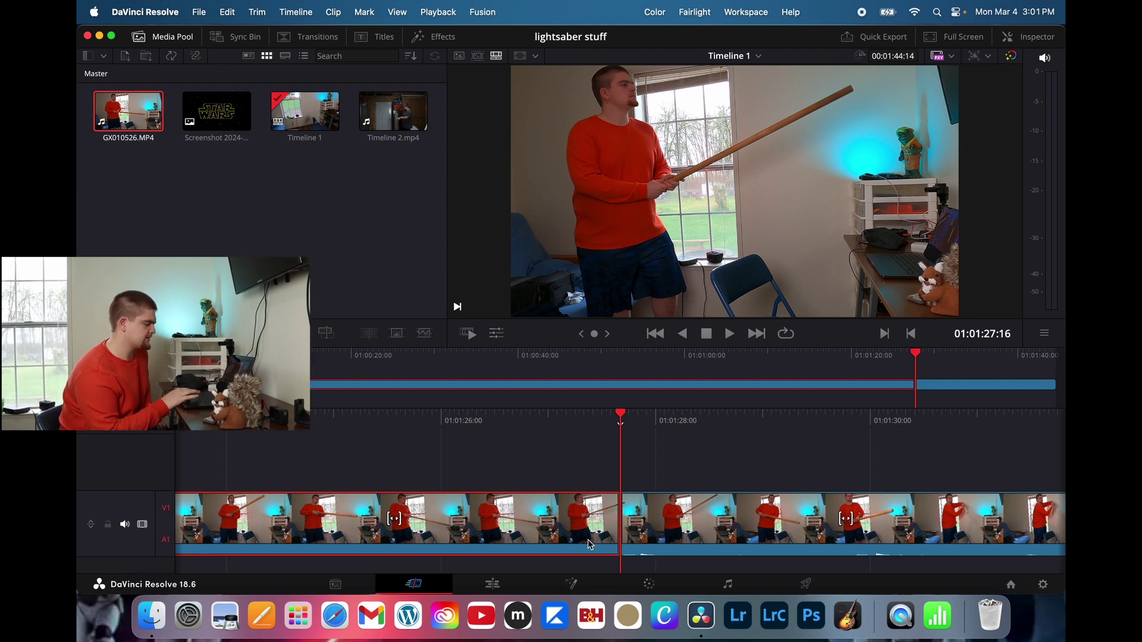
key(BackSpace)
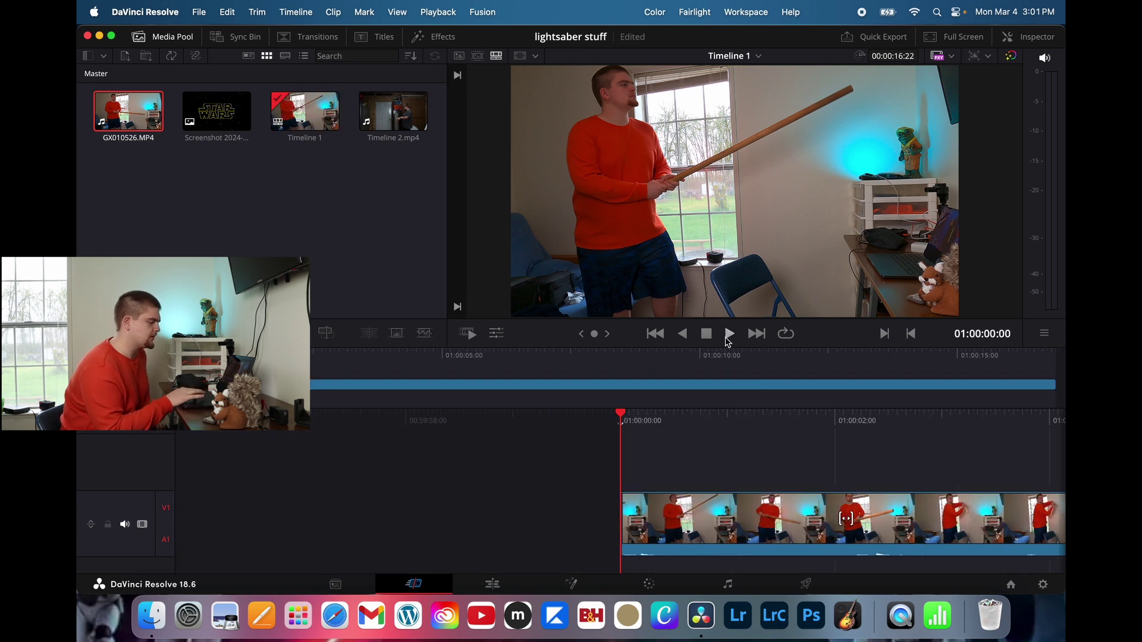
Play through the trimmed clip, split it at 01:00:11:11 and delete the part after the split.
click(728, 336)
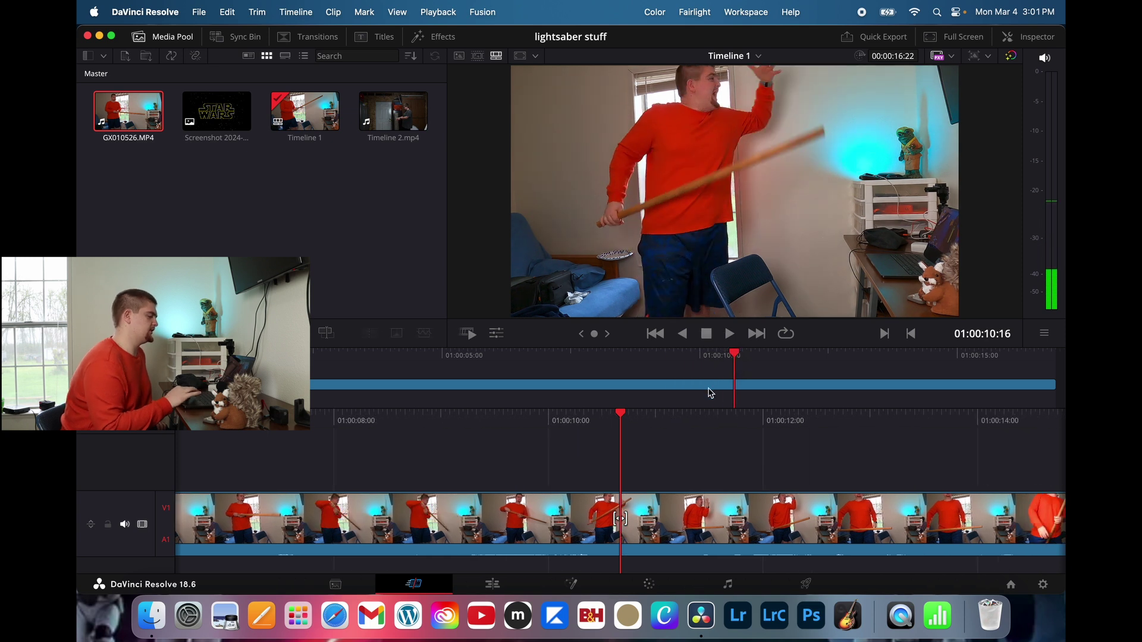
key(j)
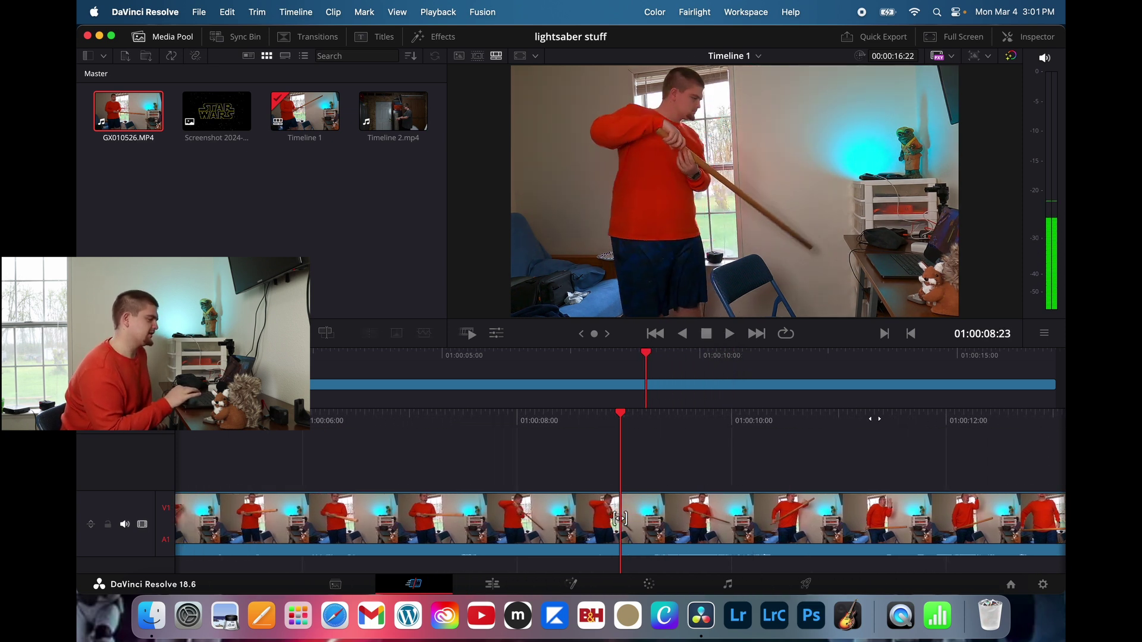
key(Right)
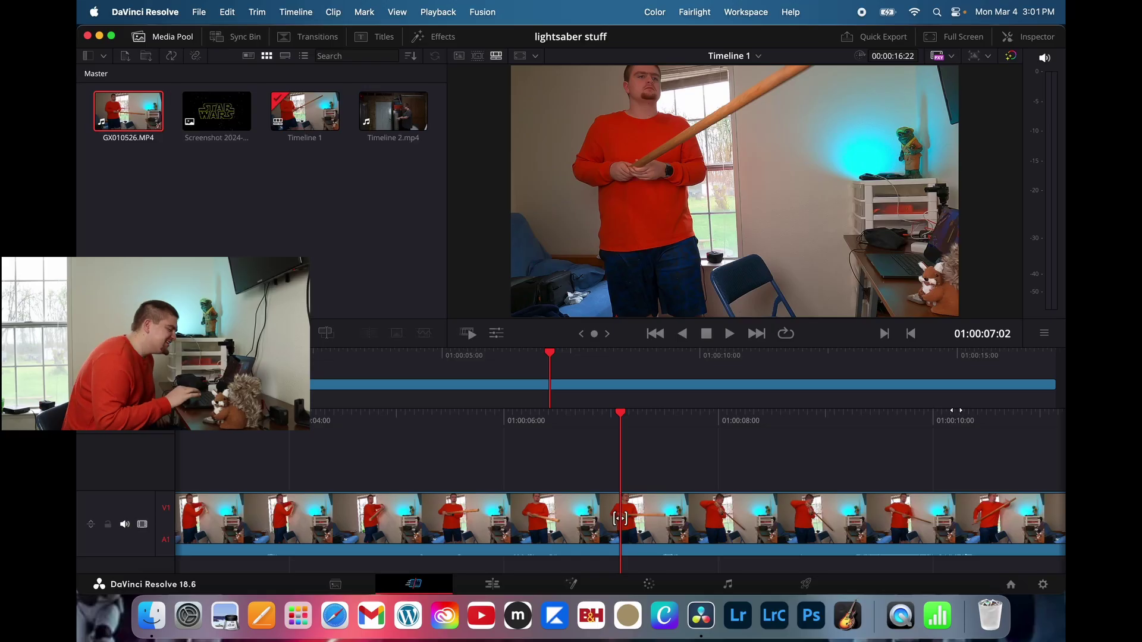
key(space)
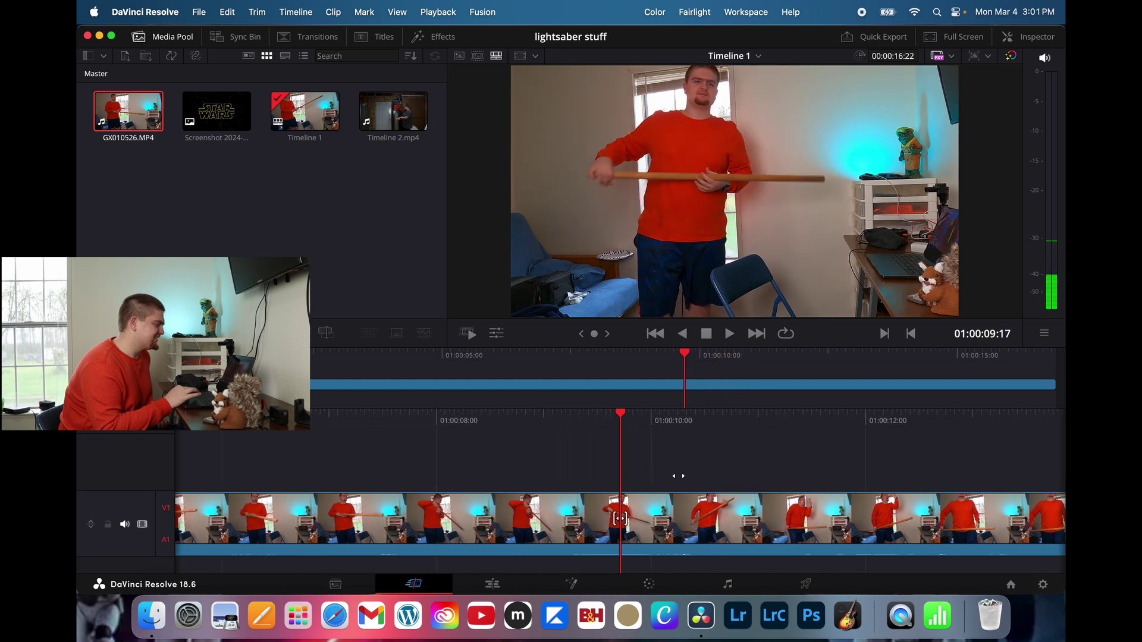
key(super+b)
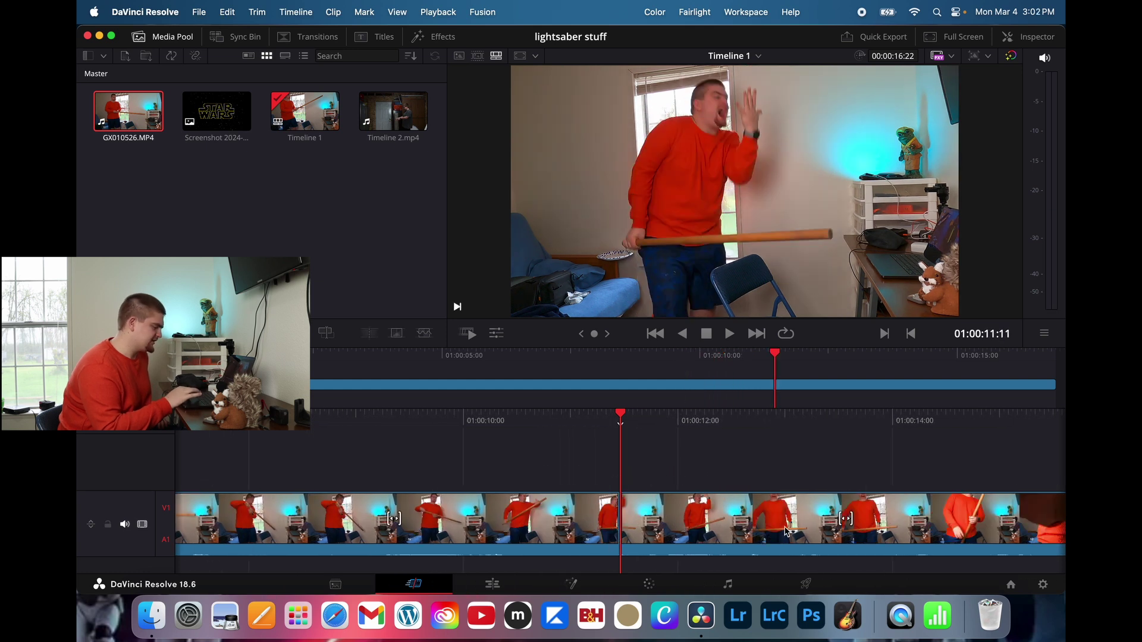
click(785, 531)
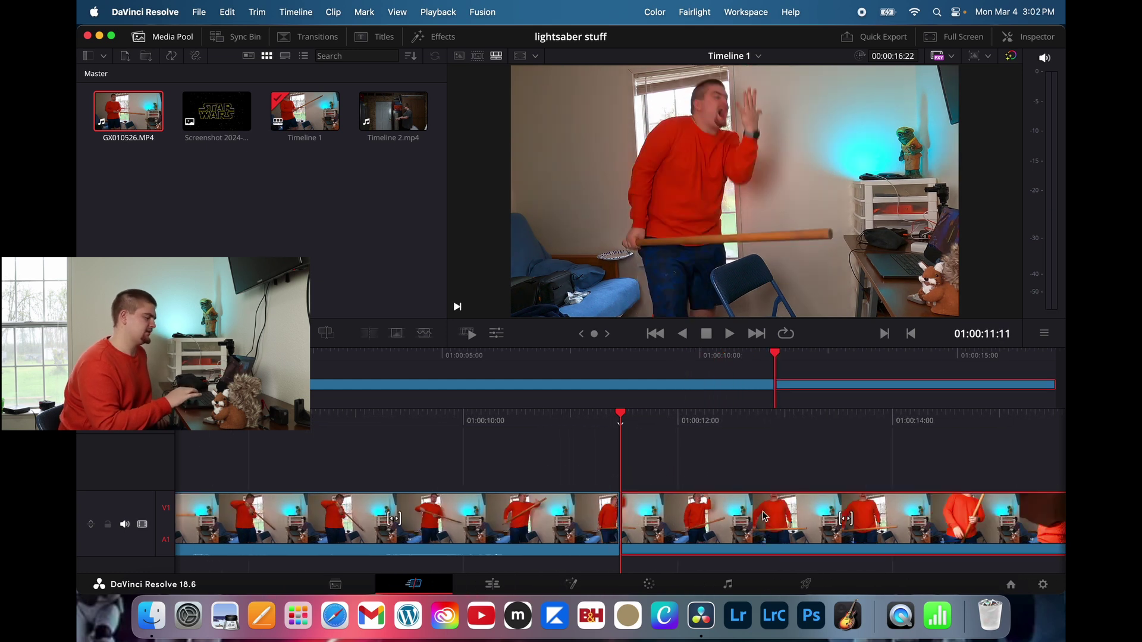
key(space)
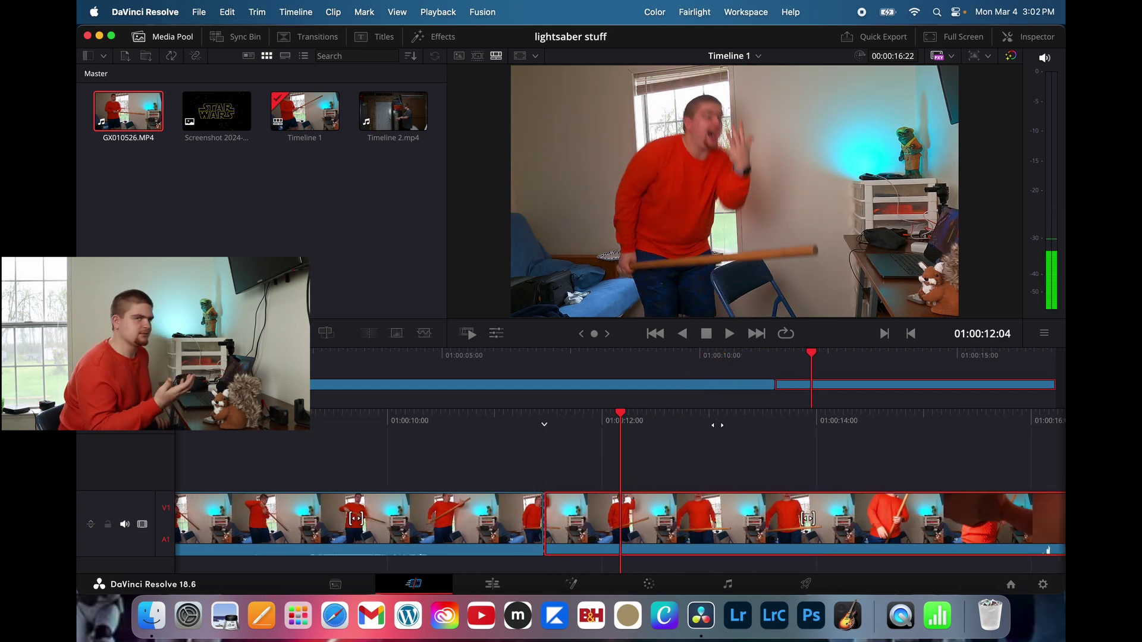
key(BackSpace)
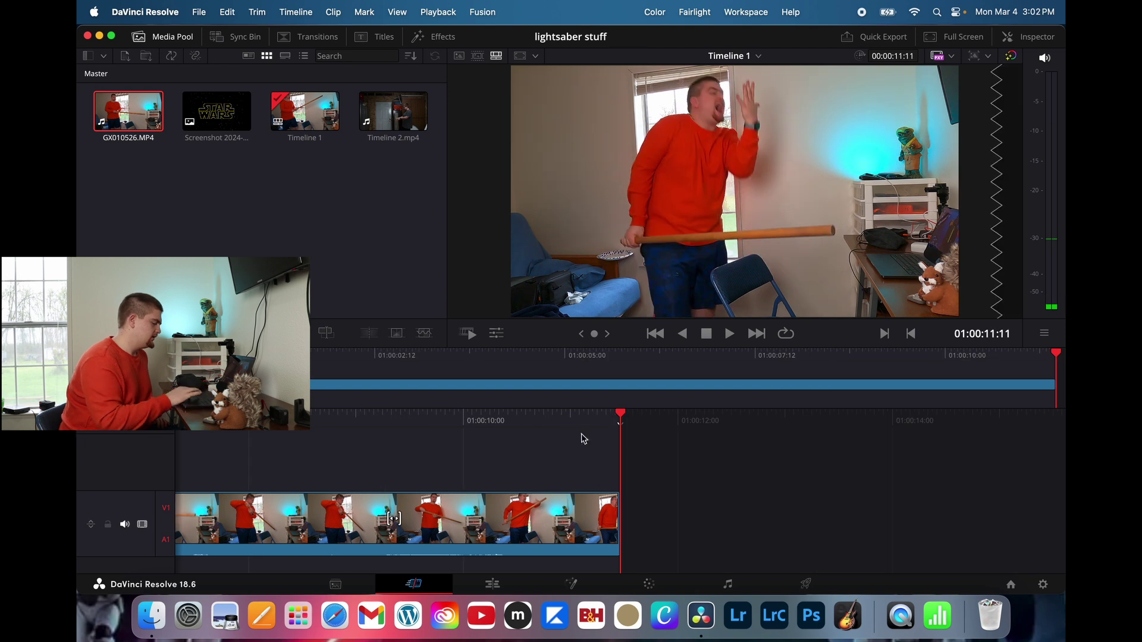
drag(392, 518, 624, 518)
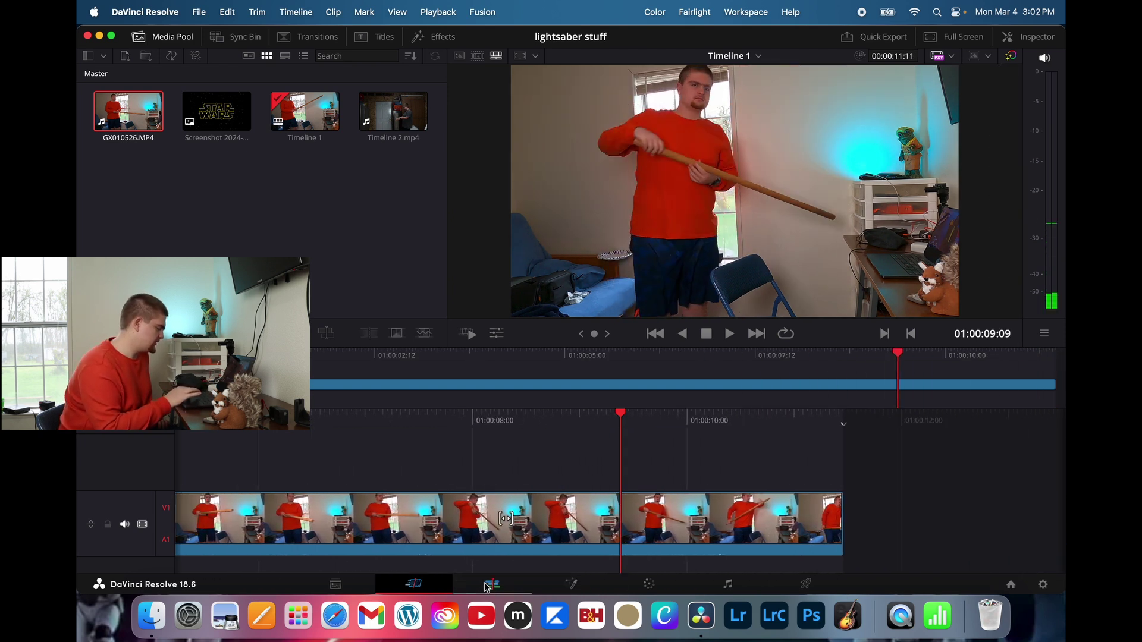
Open the trimmed clip on the Fusion page and move the playhead to its first frame, 2101.
click(112, 36)
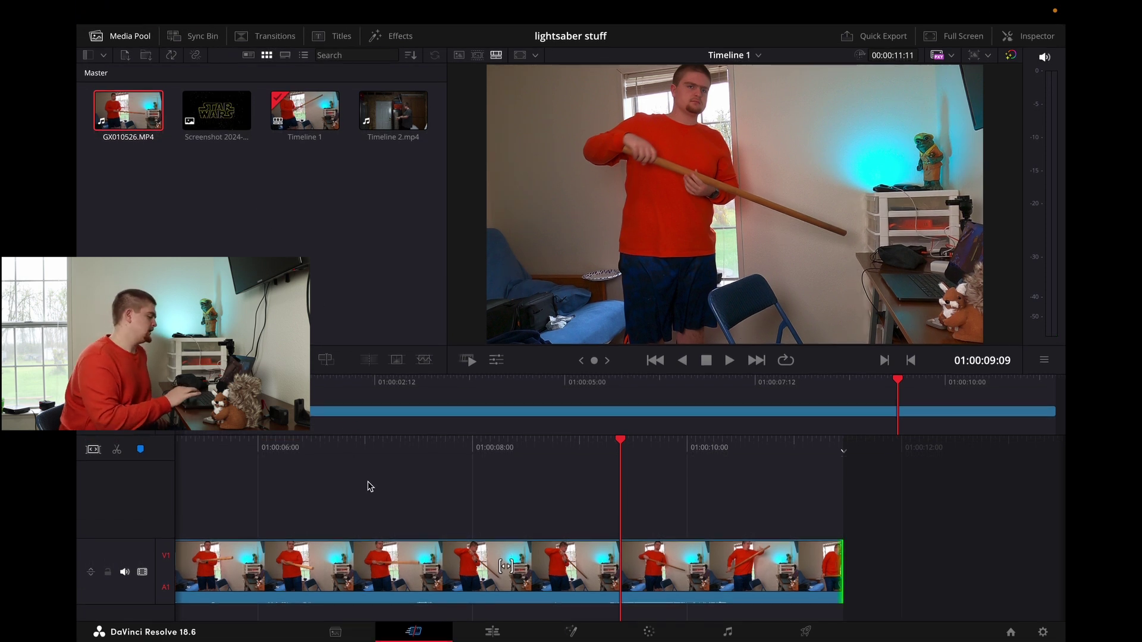
click(492, 632)
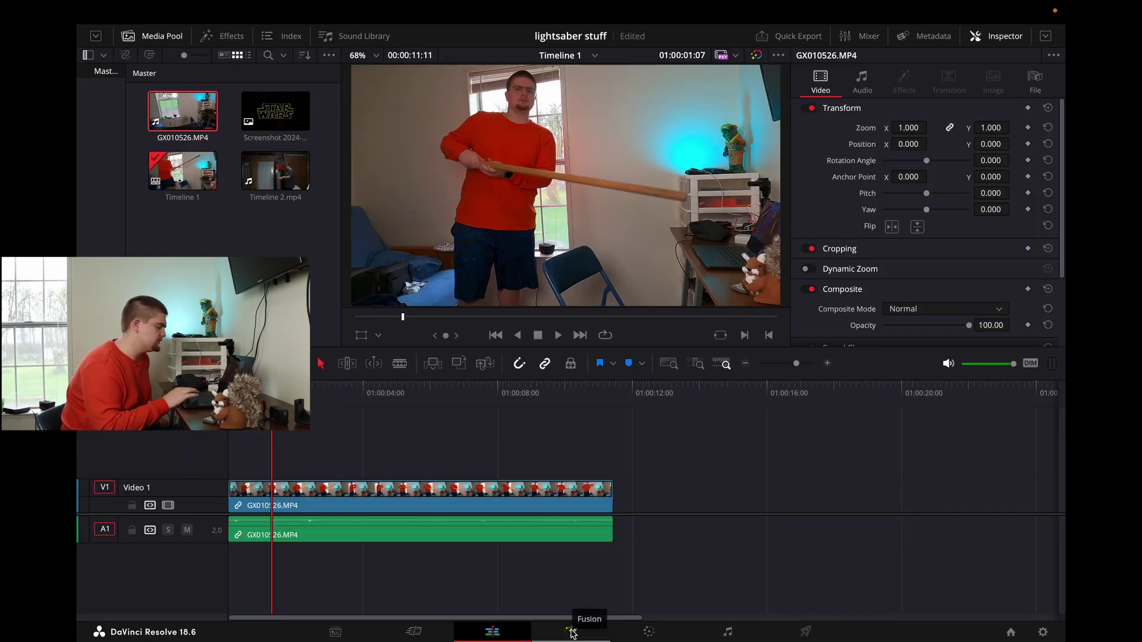
click(571, 631)
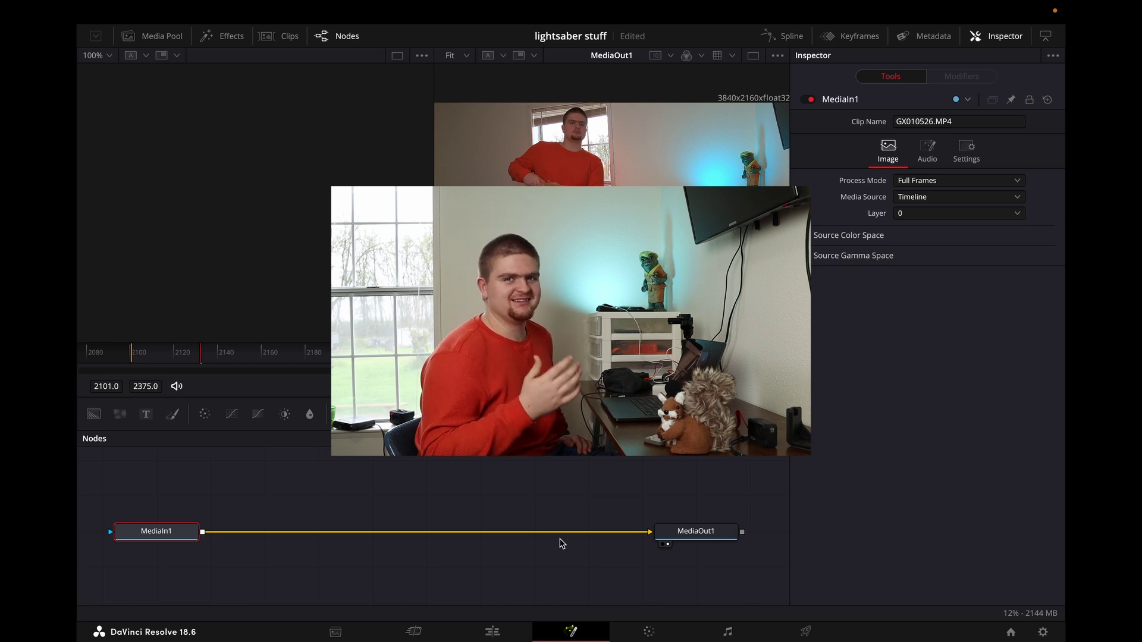
click(203, 357)
drag(203, 357, 135, 364)
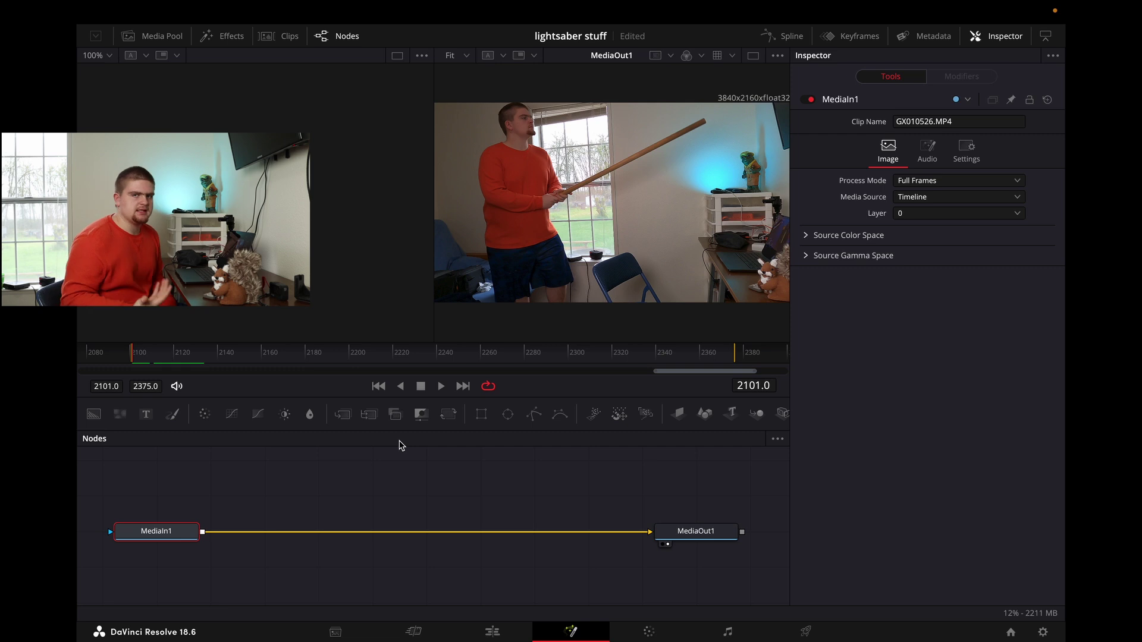
Add an unconnected Background node and an unconnected Polygon node above the MediaIn1–MediaOut1 line.
scroll(352, 475, up, 2)
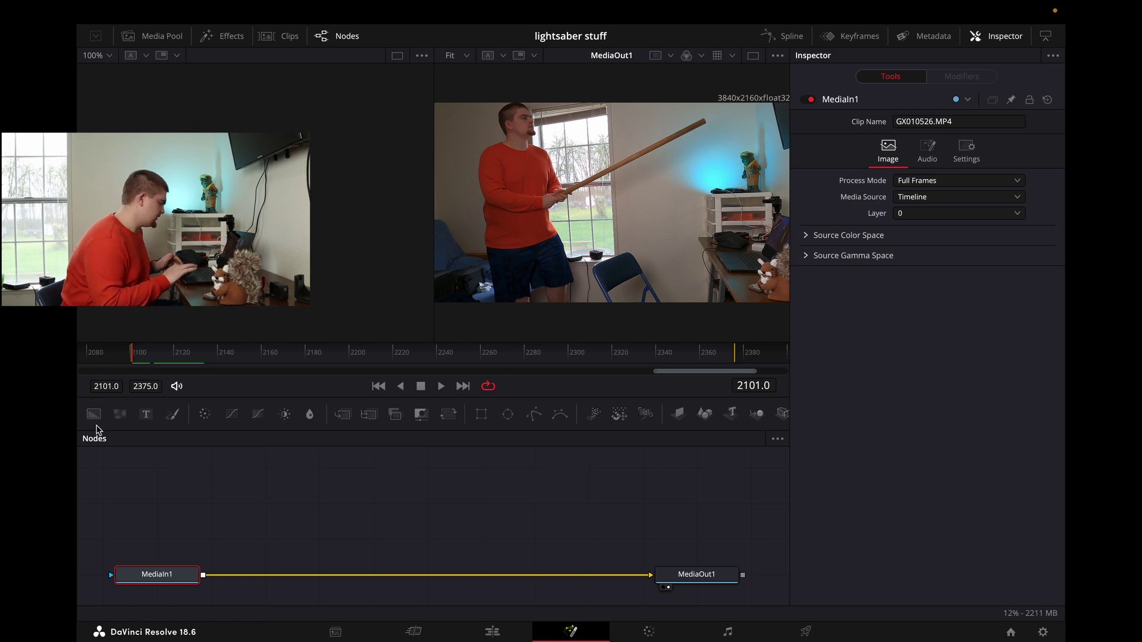
drag(93, 415, 302, 521)
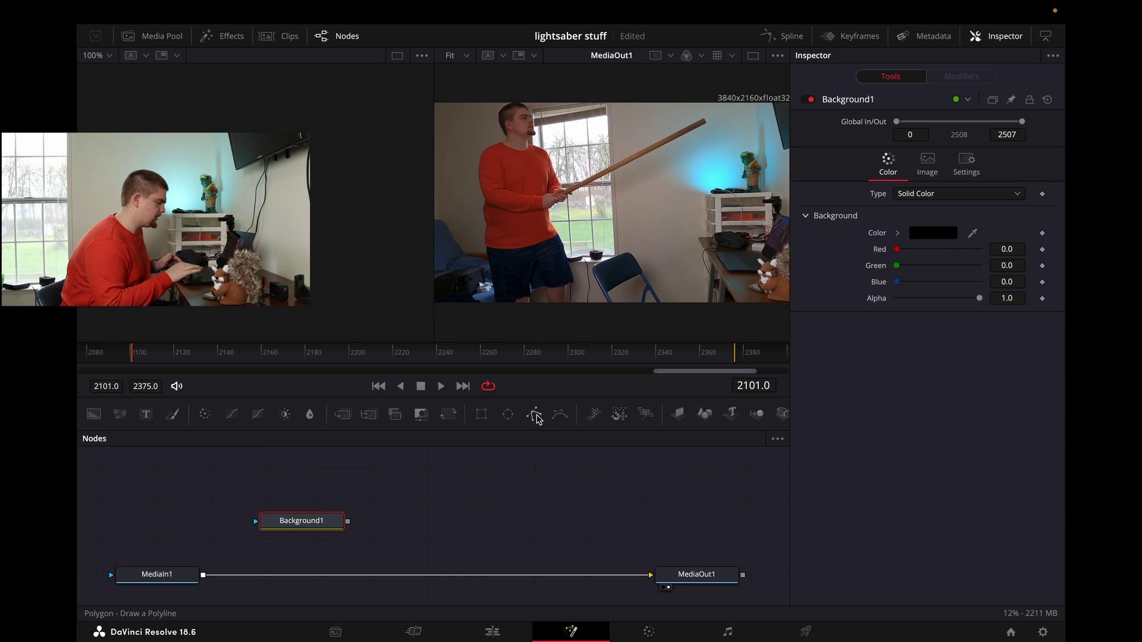
drag(536, 415, 423, 523)
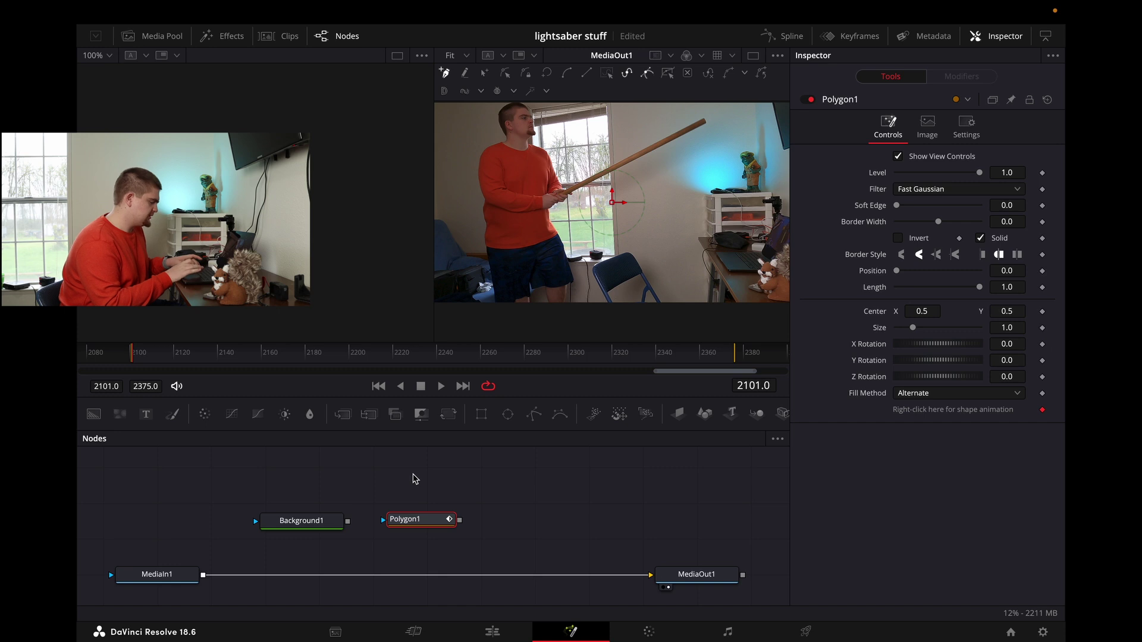
Find the Soft Glow tool, add it as an unconnected node, and space it apart from Polygon1.
key(shift+space)
scroll(594, 264, down, 20)
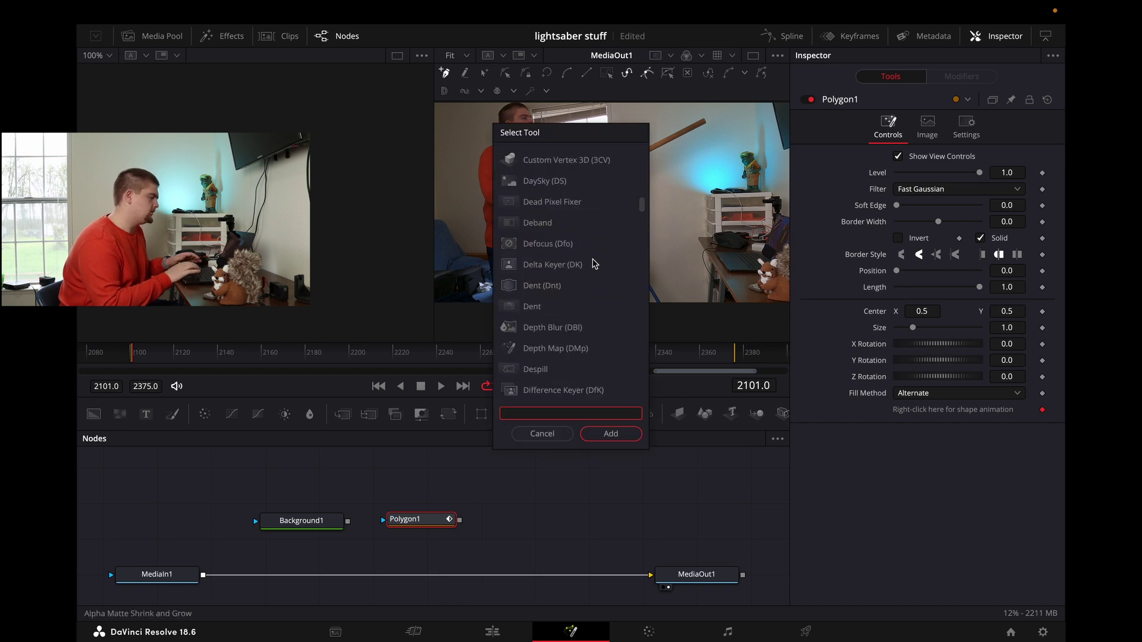
scroll(593, 263, up, 20)
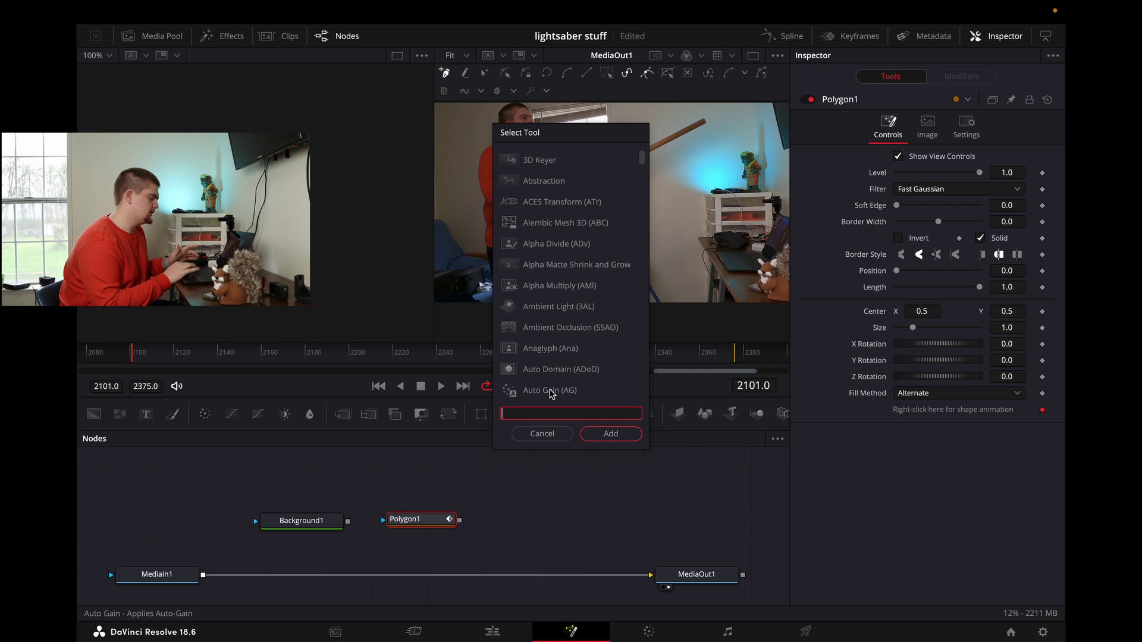
text(soft glow)
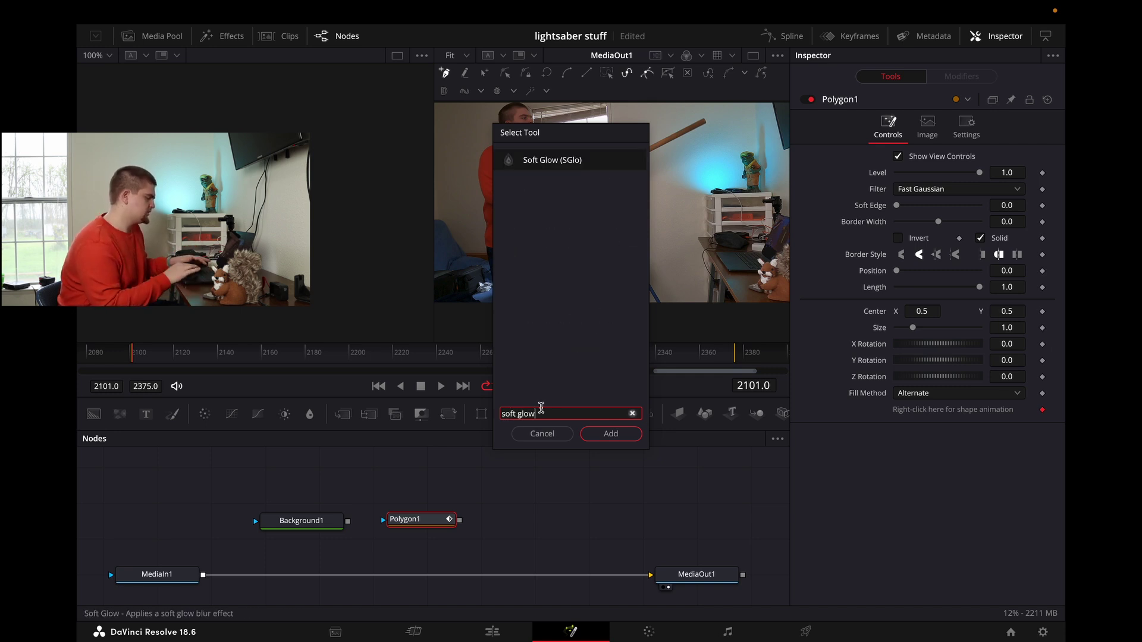
click(592, 434)
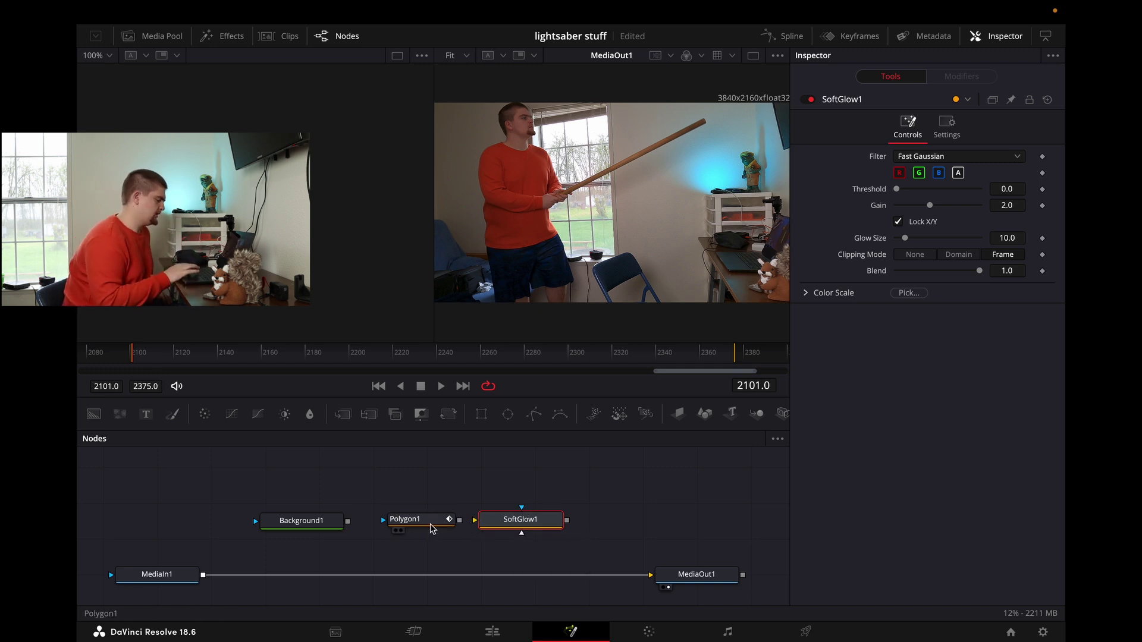
mouse_move(431, 529)
mouse_down()
mouse_move(413, 571)
mouse_move(414, 542)
mouse_move(419, 585)
mouse_move(423, 528)
mouse_up()
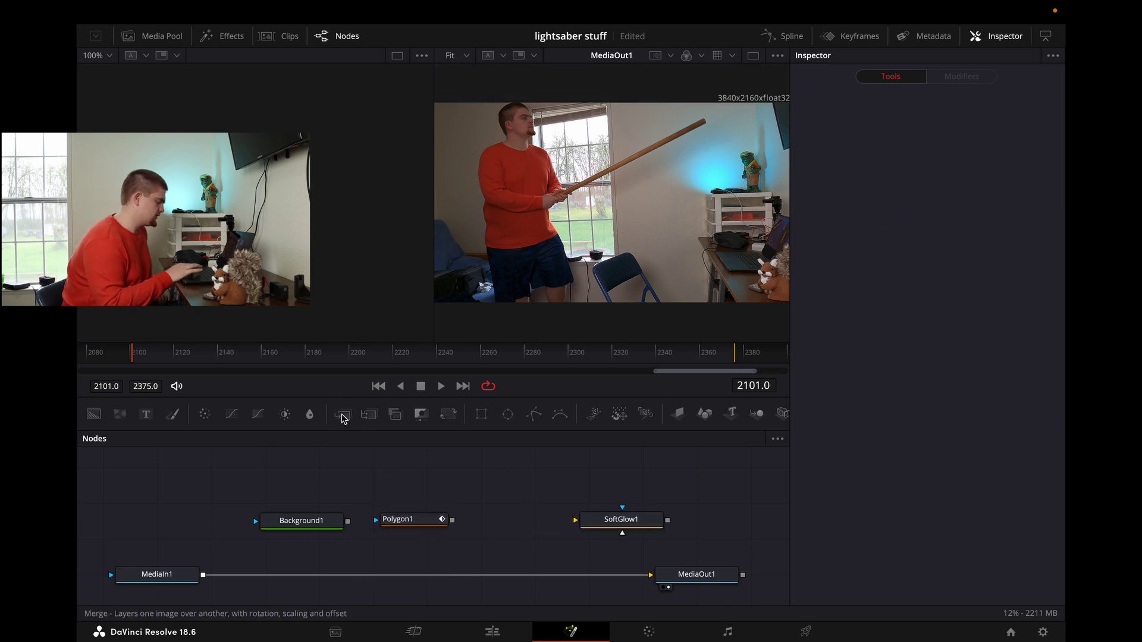
Insert a Merge node into the connection between MediaIn1 and MediaOut1.
drag(345, 430, 423, 581)
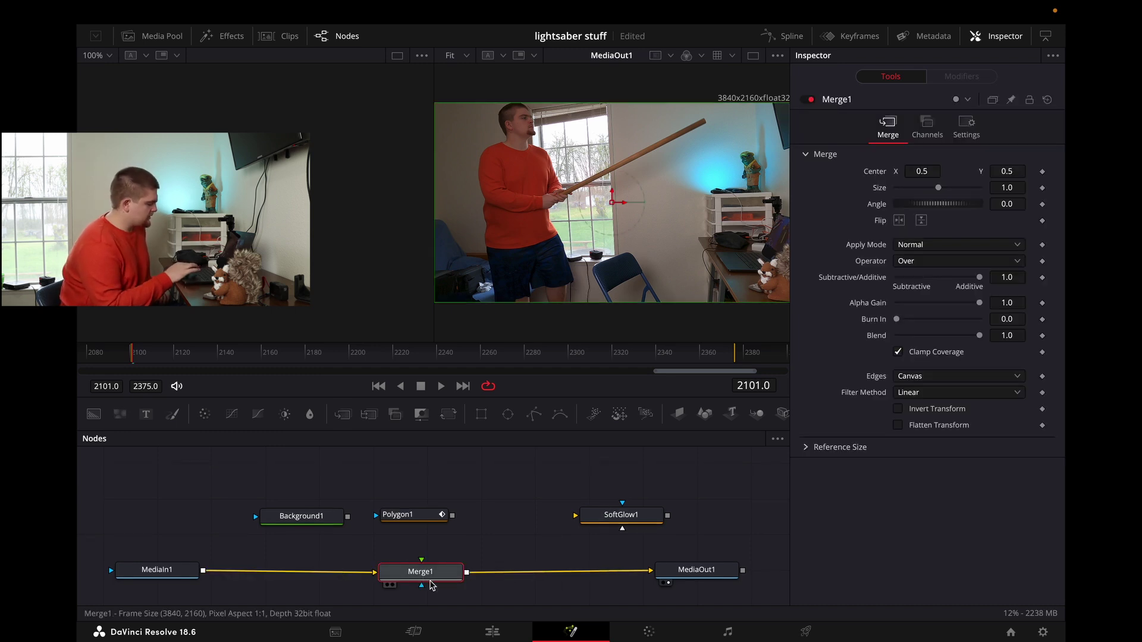
drag(347, 578, 522, 575)
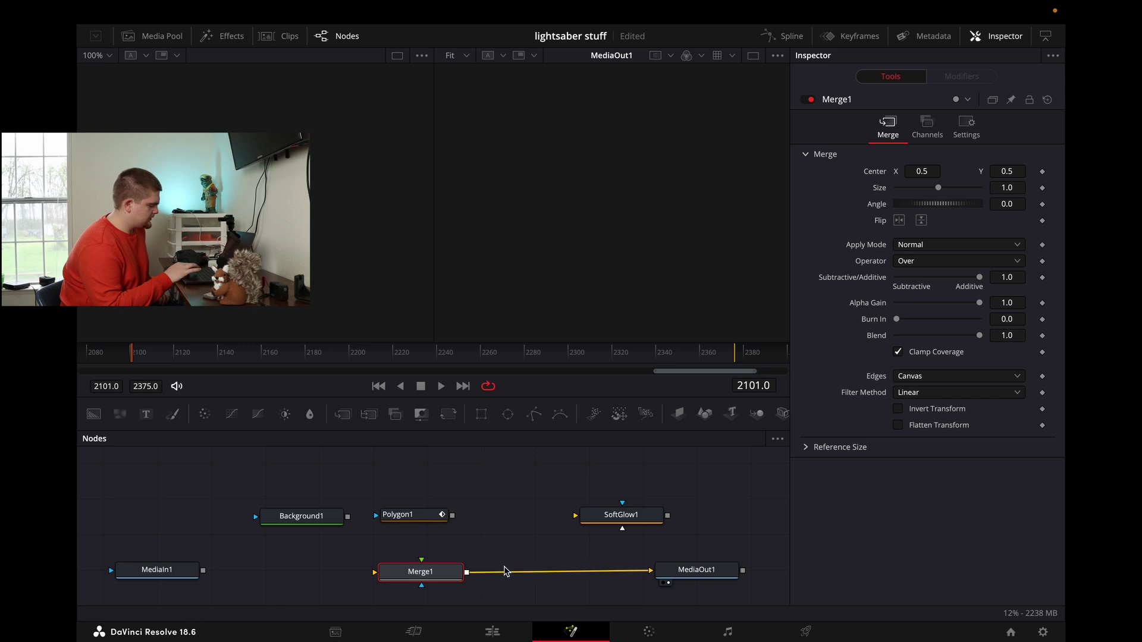
drag(202, 571, 650, 570)
drag(431, 580, 462, 579)
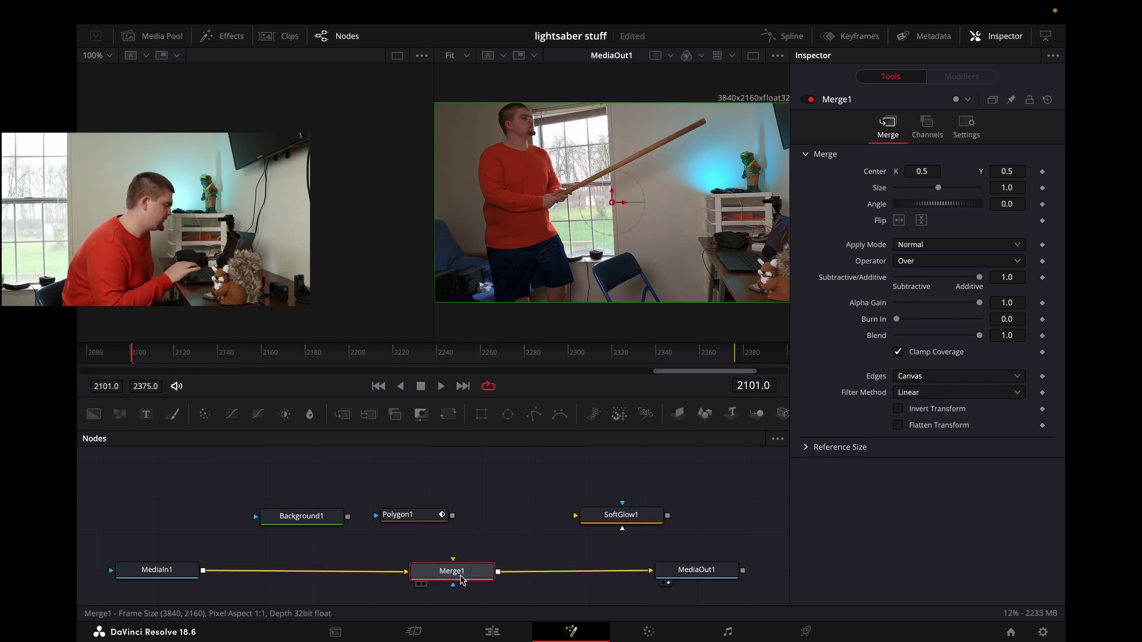
Stack Polygon1, Background1 and SoftGlow1 above Merge1 and connect them in that order, feeding Polygon1 into Background1's mask and SoftGlow1 into Merge1's foreground.
drag(294, 522, 475, 491)
drag(600, 528, 466, 491)
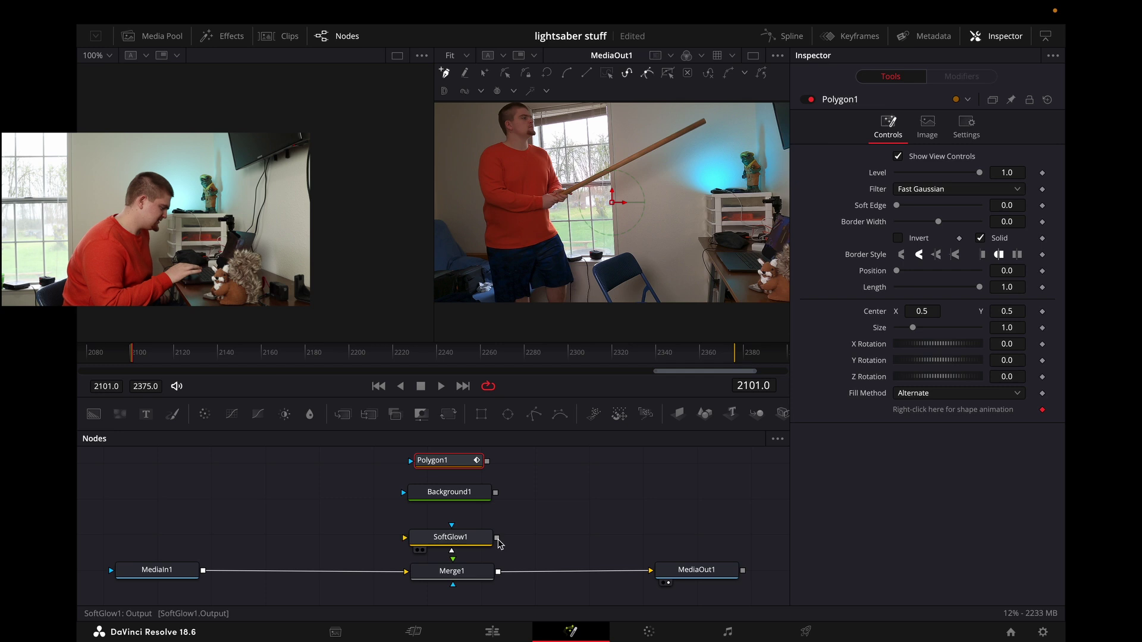
drag(499, 542, 465, 580)
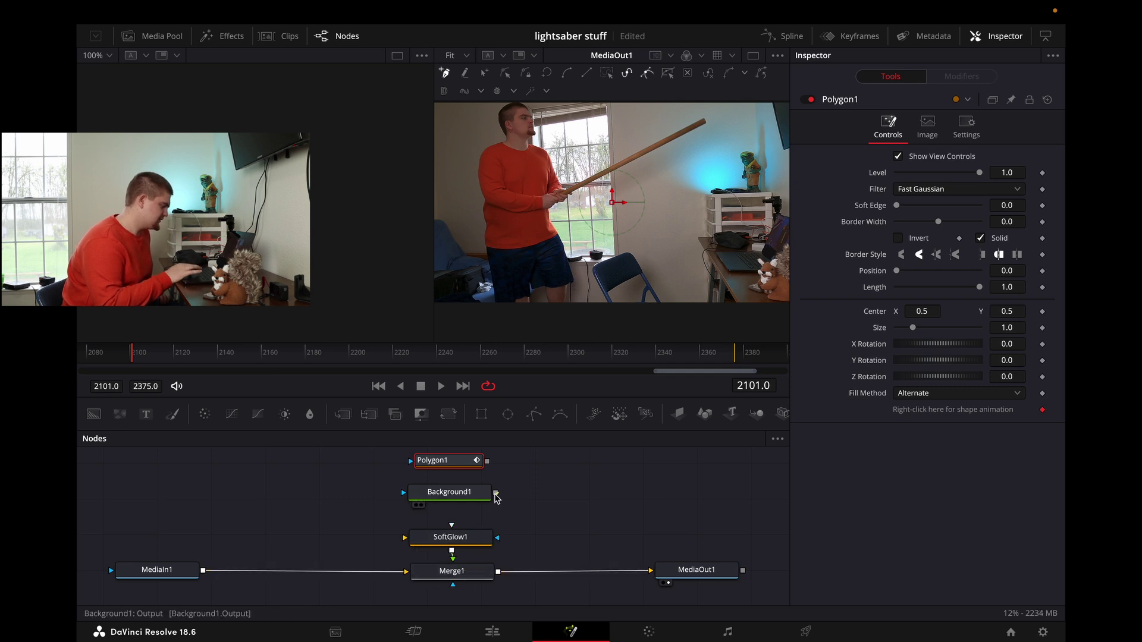
drag(495, 494, 450, 537)
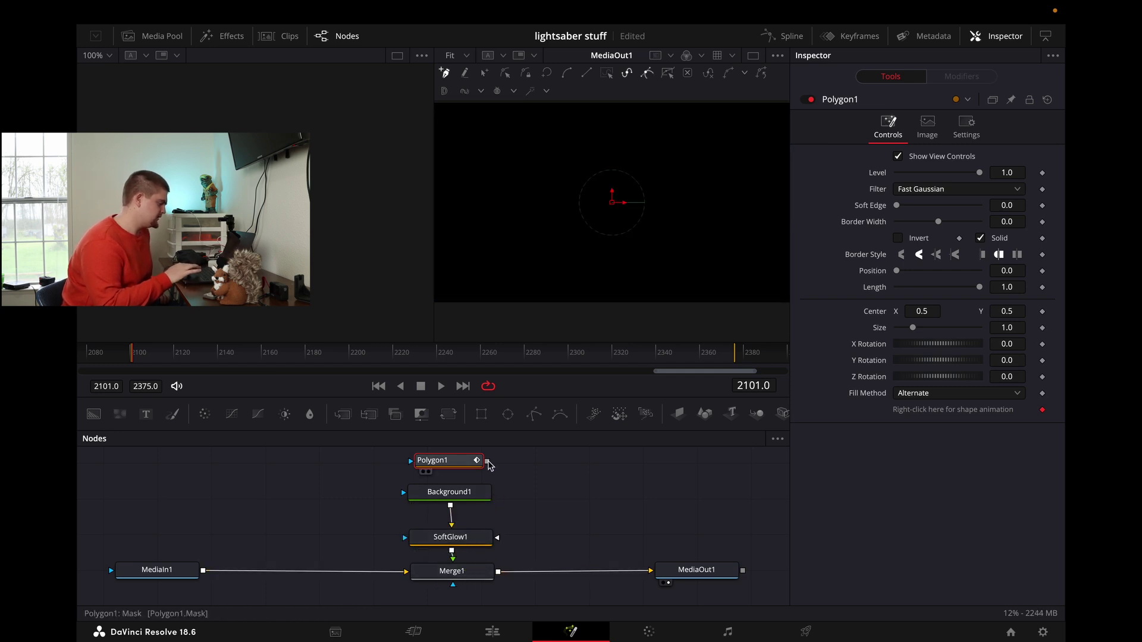
drag(487, 462, 476, 497)
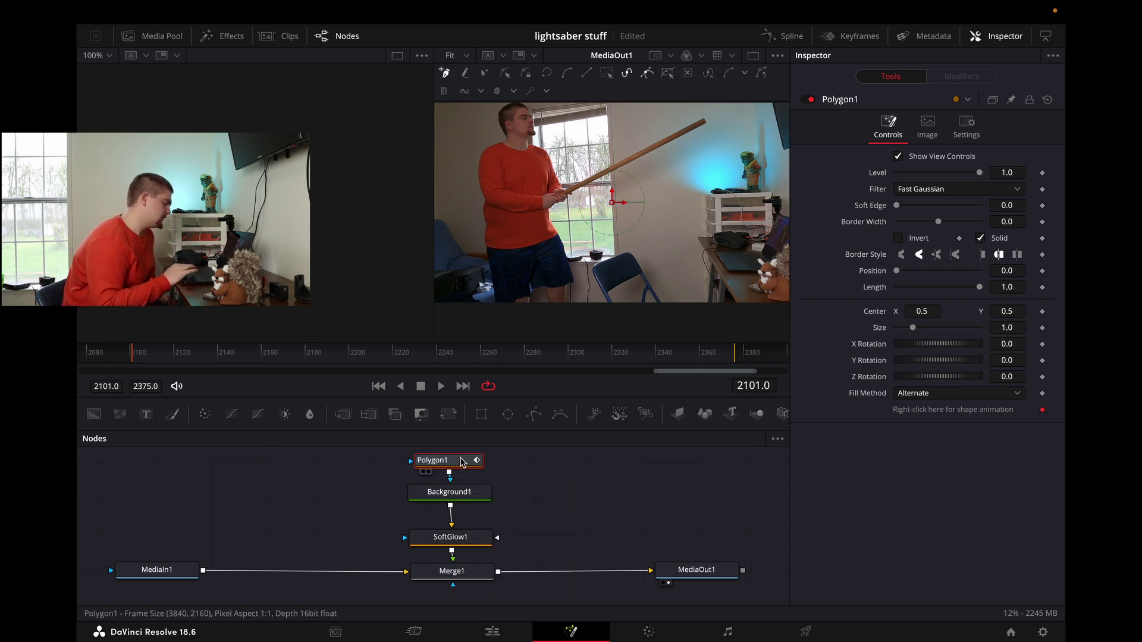
Draw a closed Polygon1 mask around the wooden stick, from the hands to its tip, on frame 2101.
click(566, 191)
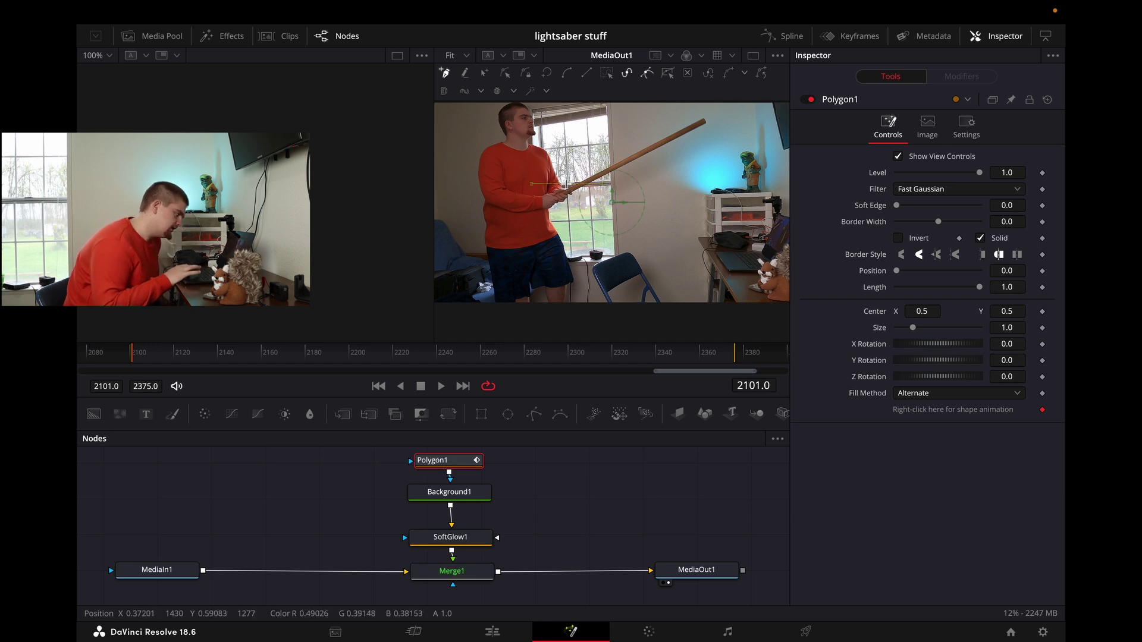
click(708, 123)
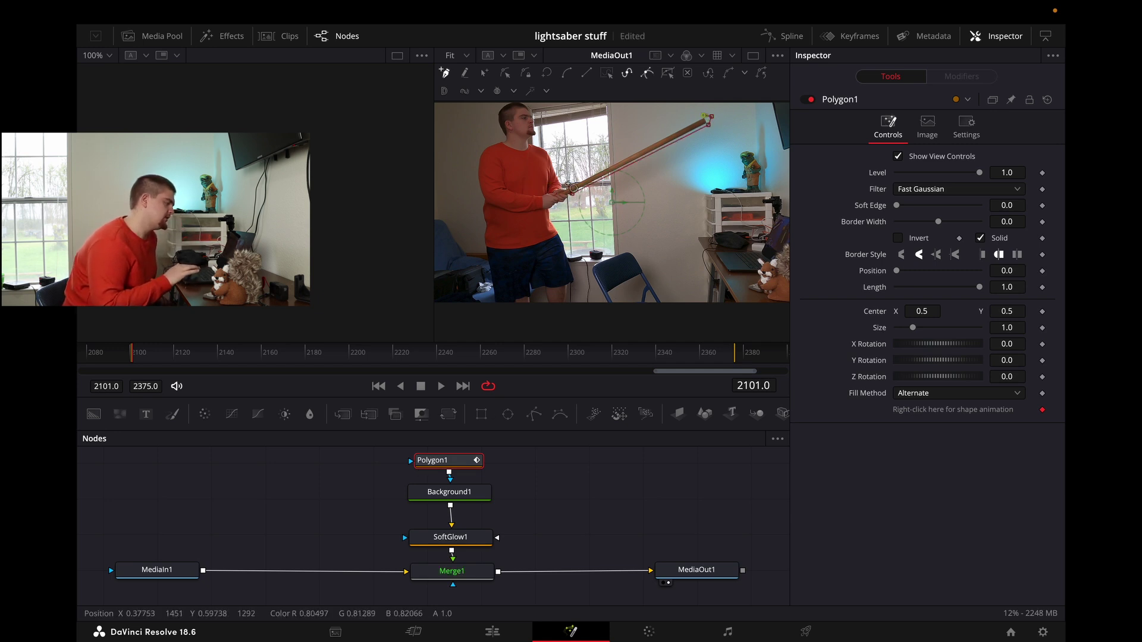
click(569, 184)
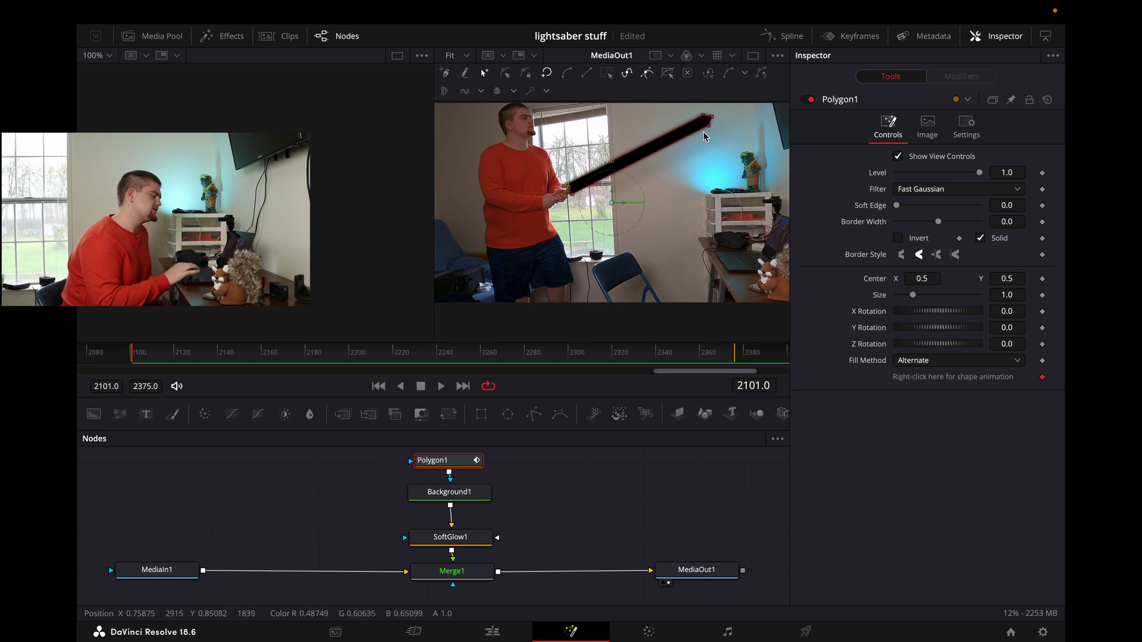
Make Background1 solid white by setting Red, Green and Blue to 1.0.
click(473, 497)
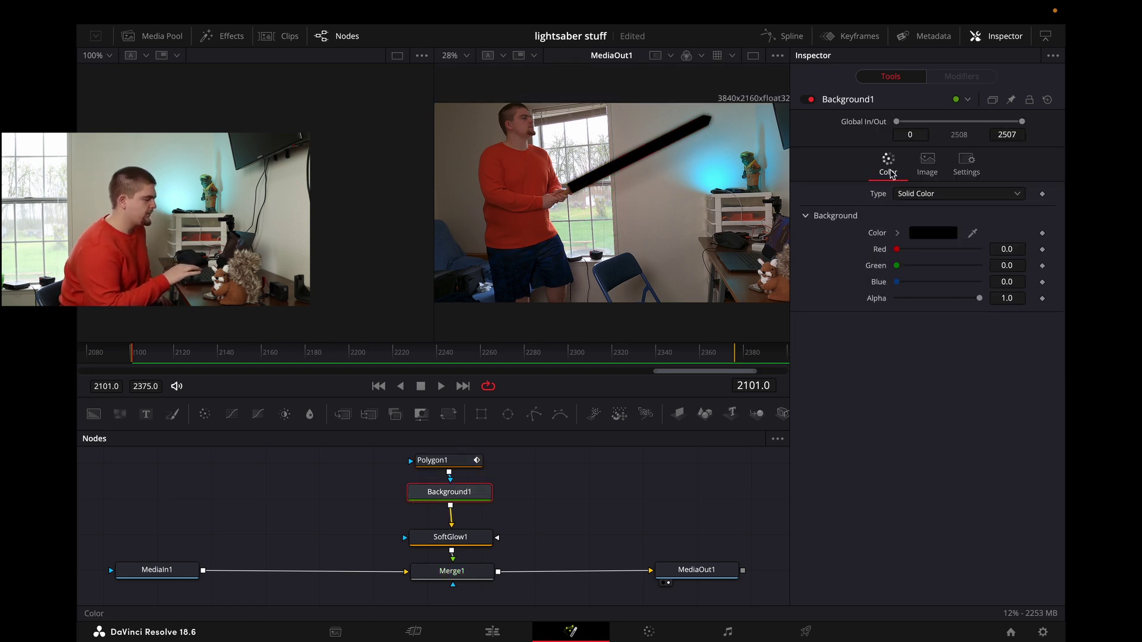
drag(897, 250, 1023, 249)
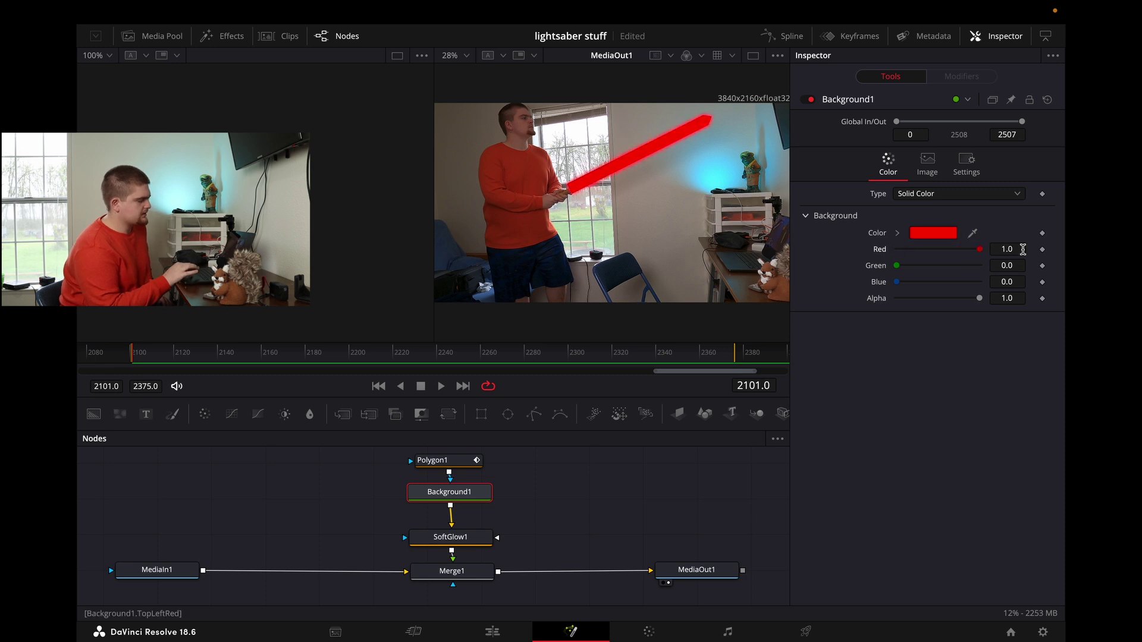
drag(897, 265, 1035, 268)
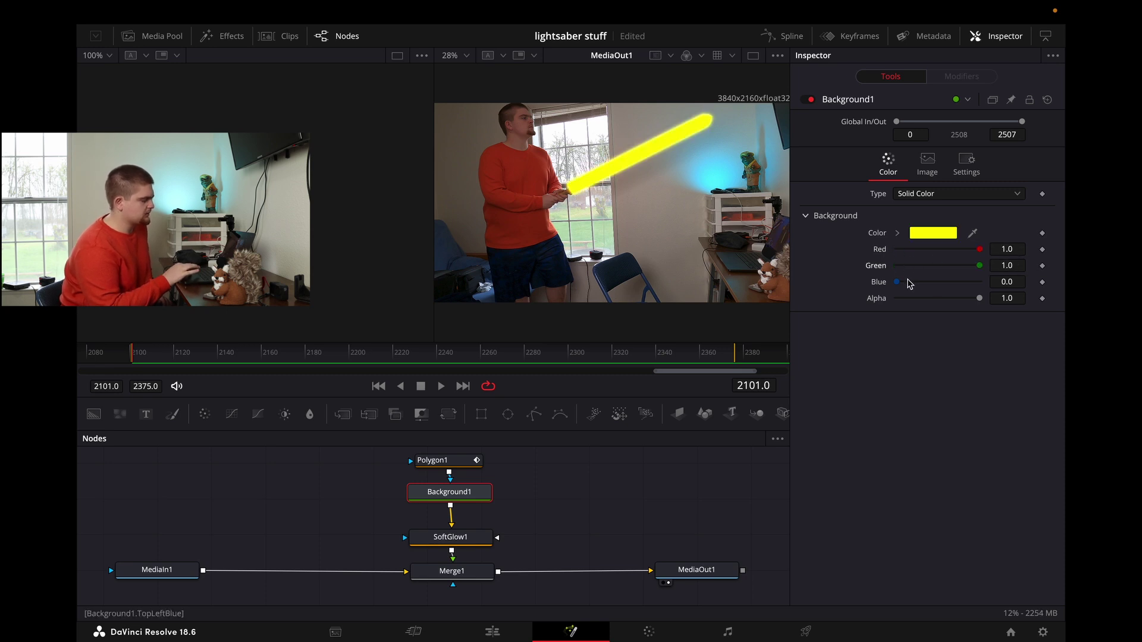
drag(896, 283, 1023, 283)
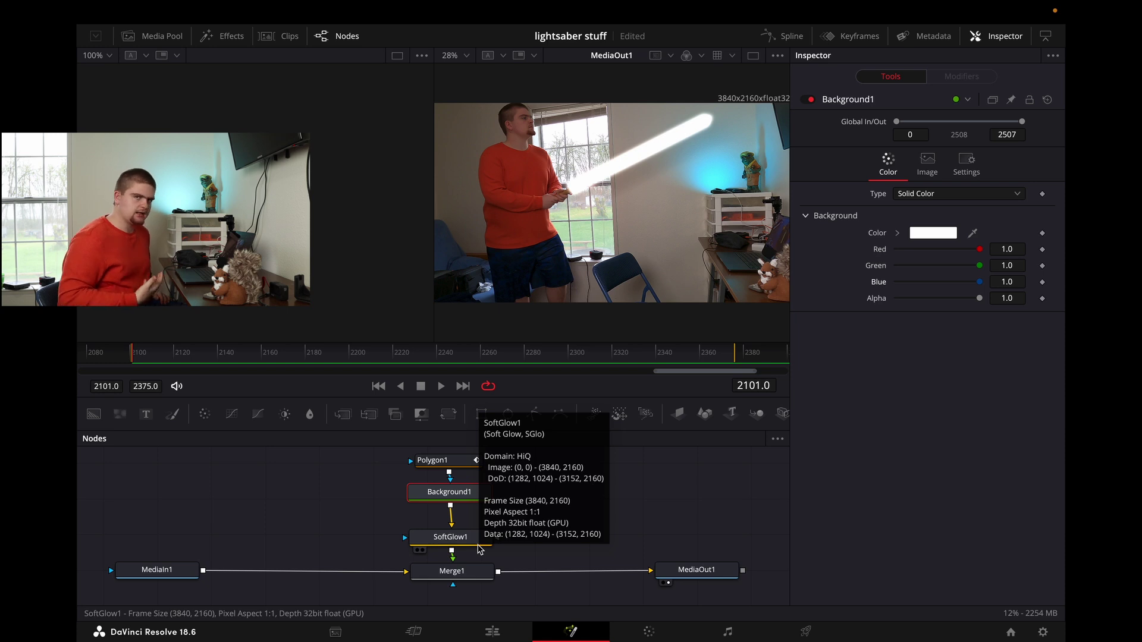
drag(980, 266, 1011, 267)
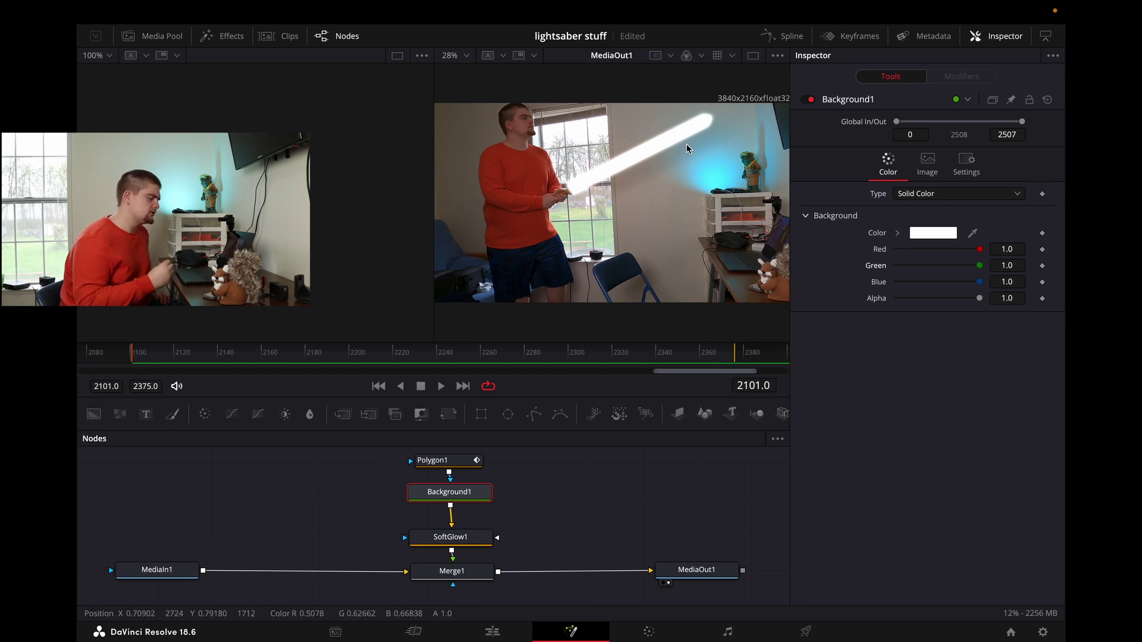
Give SoftGlow1 a green glow with Green Scale 1.543, Red Scale 0.945, Glow Size 15.0 and Gain 1.417.
click(461, 539)
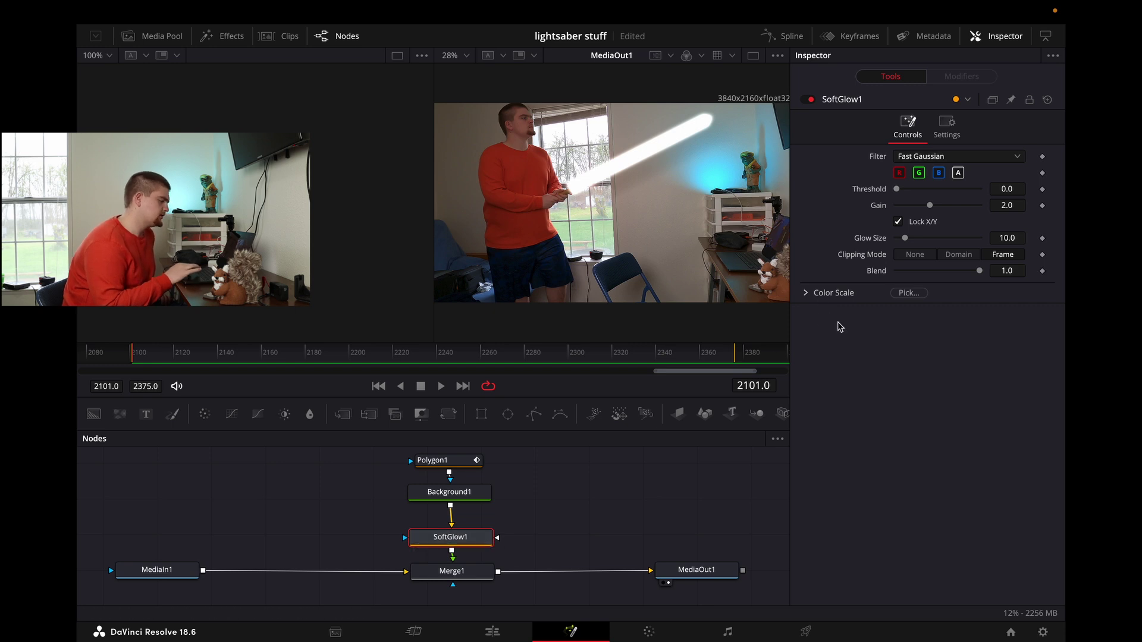
click(807, 294)
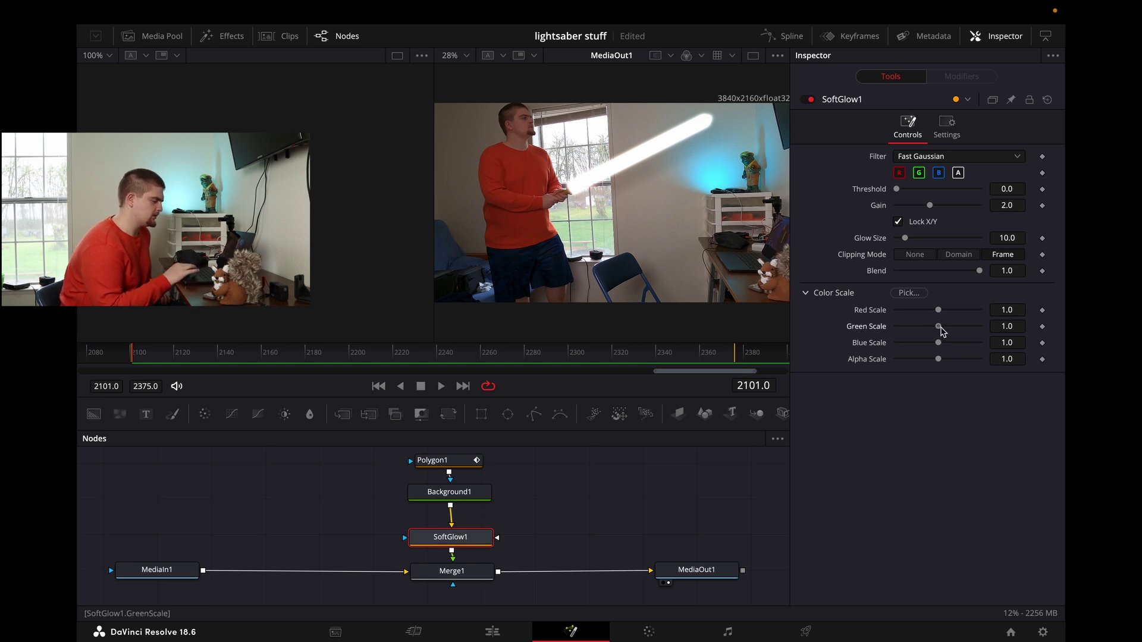
drag(941, 331, 949, 335)
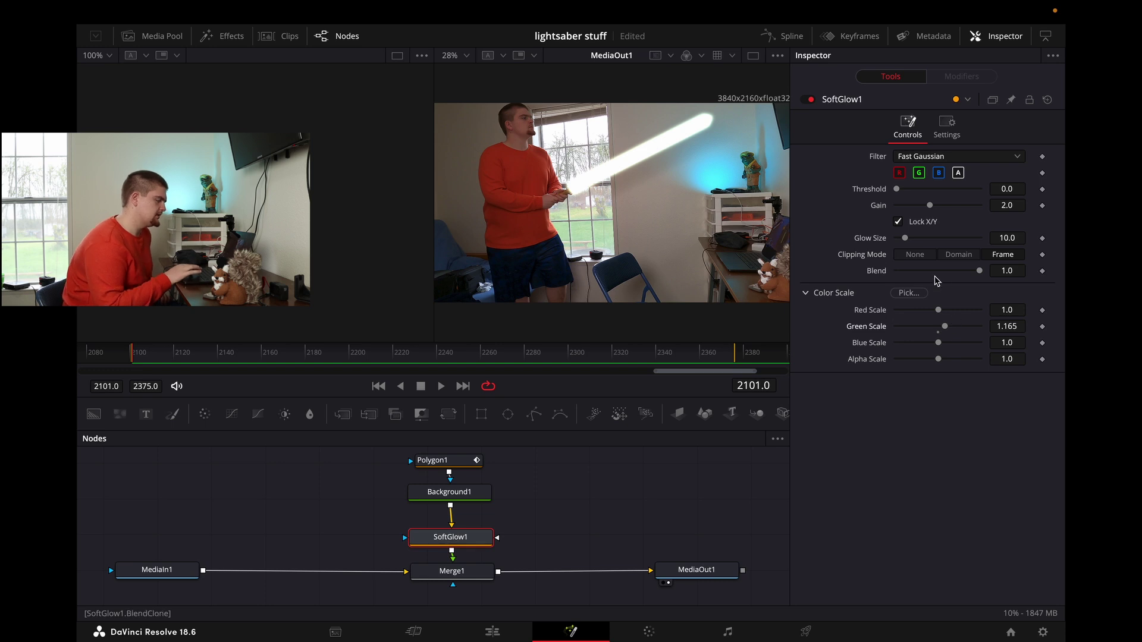
drag(907, 241, 930, 242)
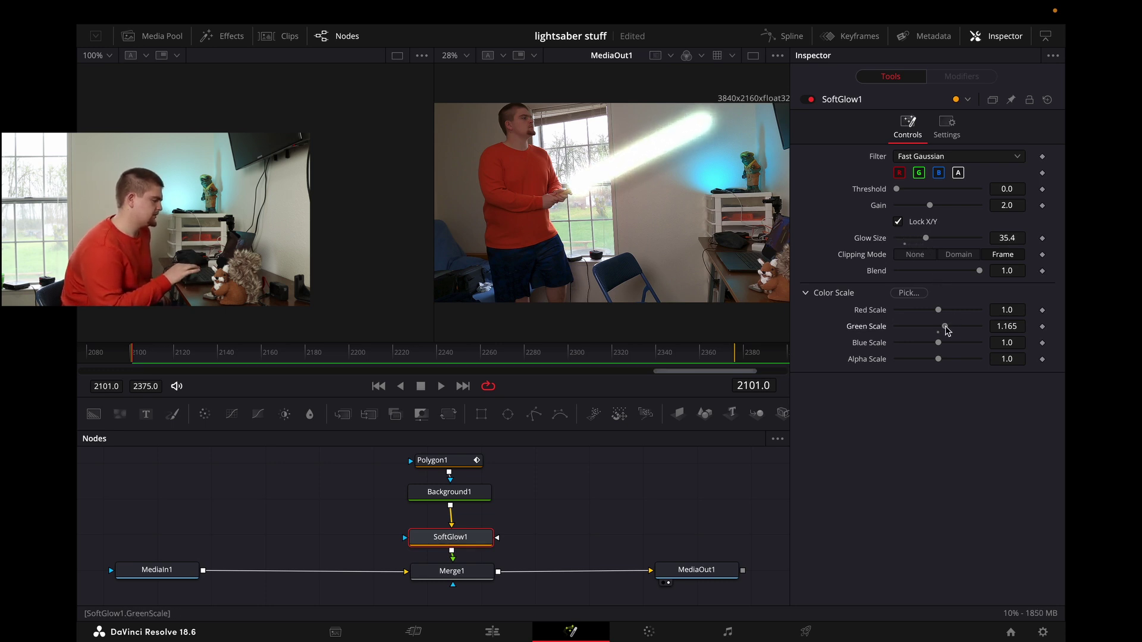
mouse_move(946, 328)
mouse_down()
mouse_move(979, 331)
mouse_move(952, 330)
mouse_up()
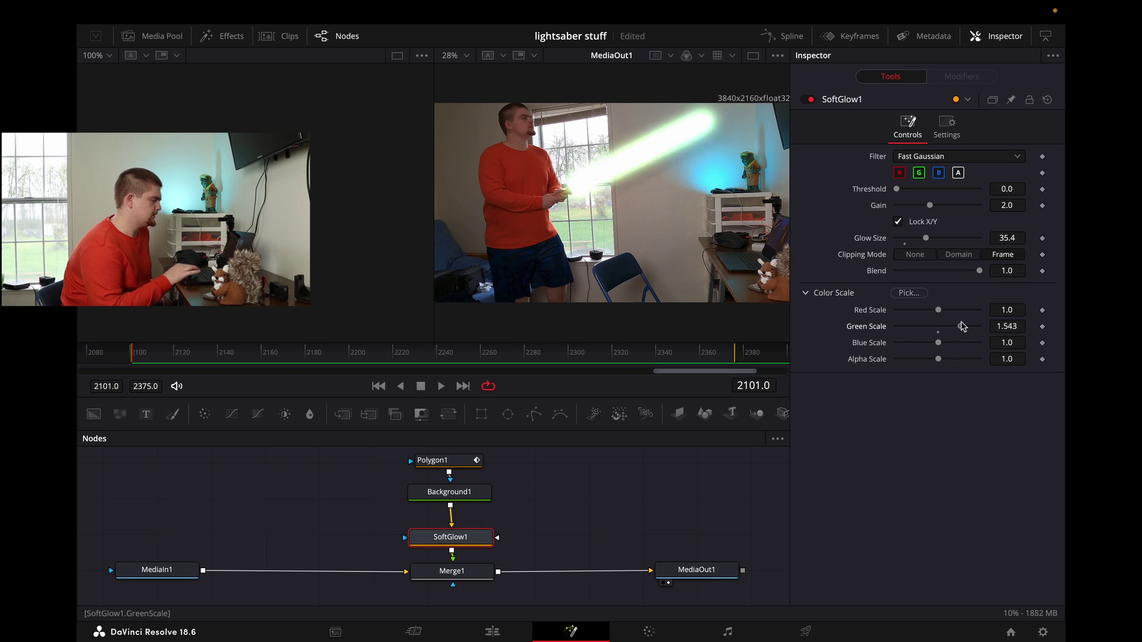
drag(936, 310, 936, 311)
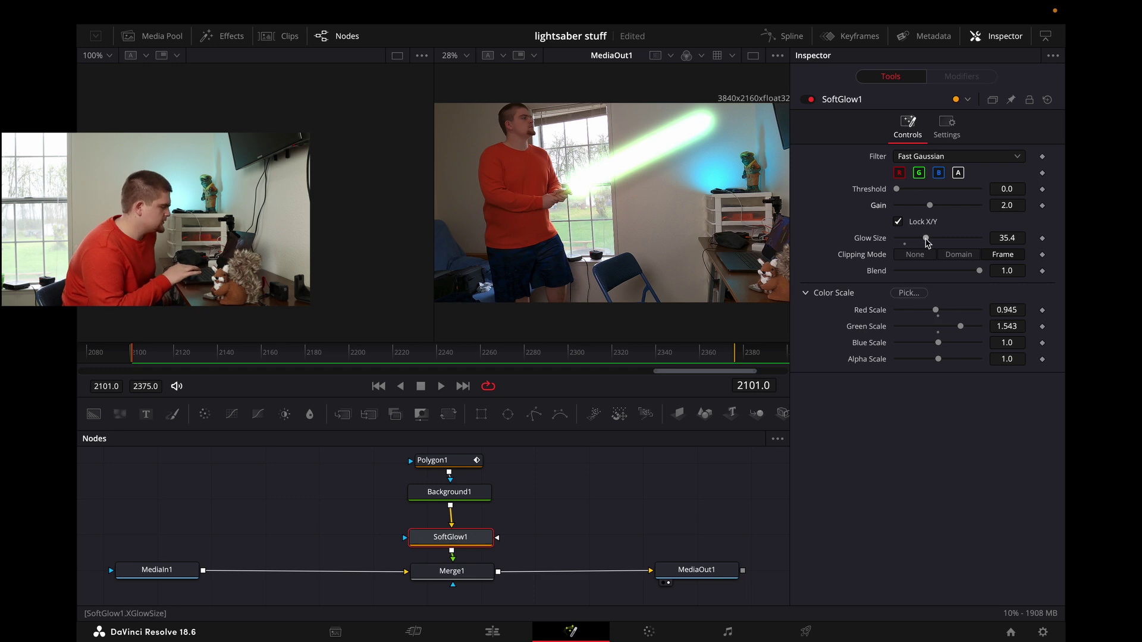
drag(925, 238, 909, 243)
drag(930, 206, 915, 238)
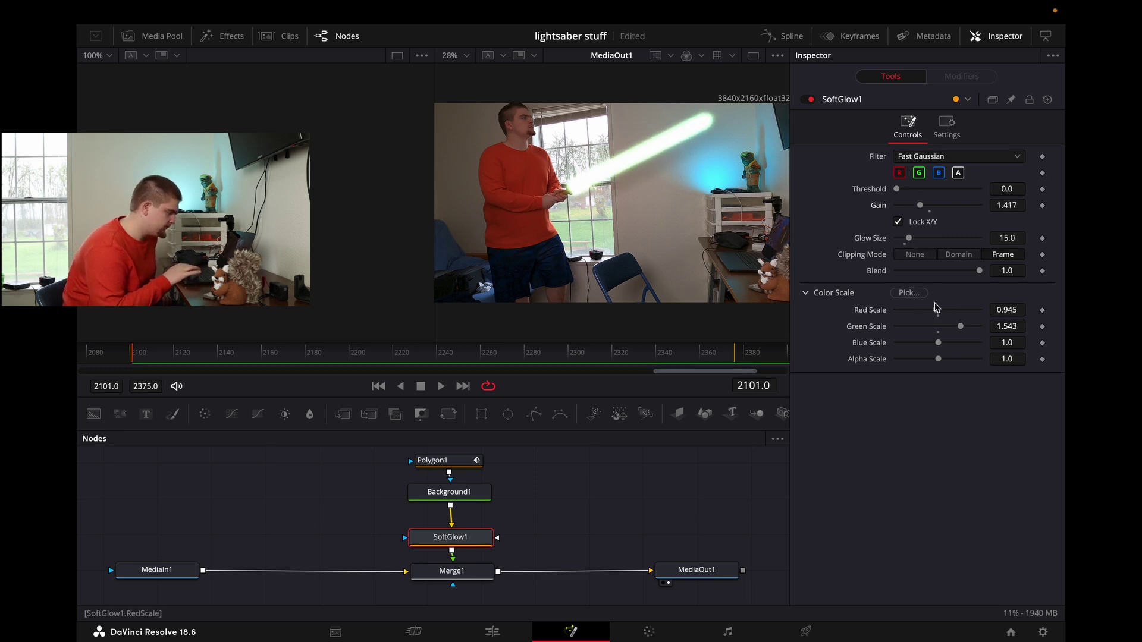
Set Polygon1's Soft Edge to 0.0268 and tighten its outline around the stick near the hands and at the tip.
click(464, 460)
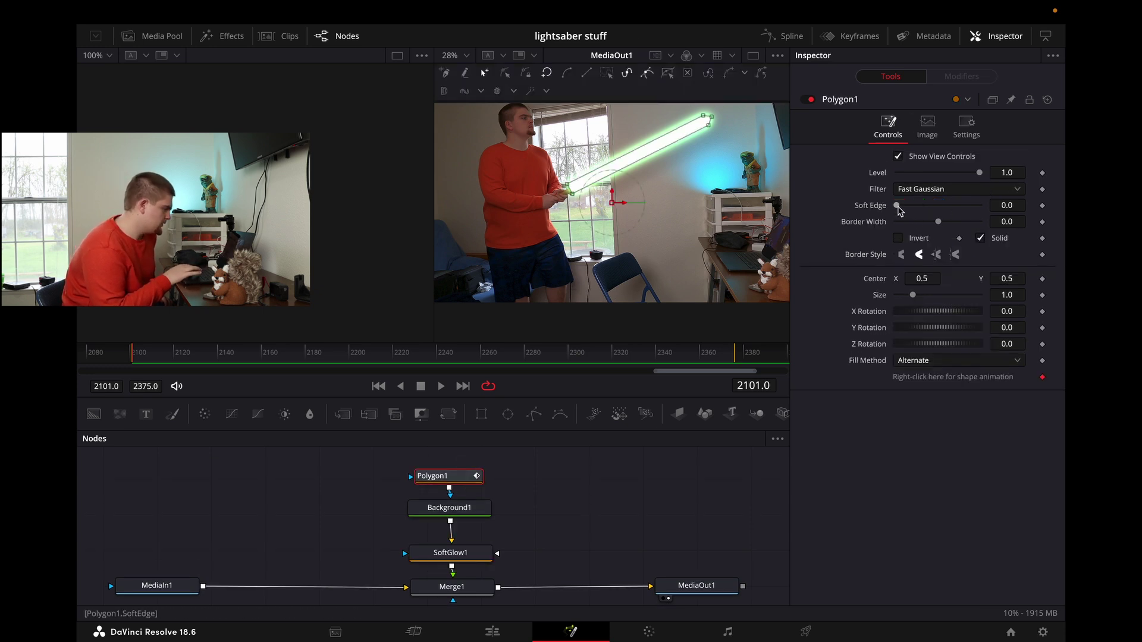
drag(901, 210, 910, 209)
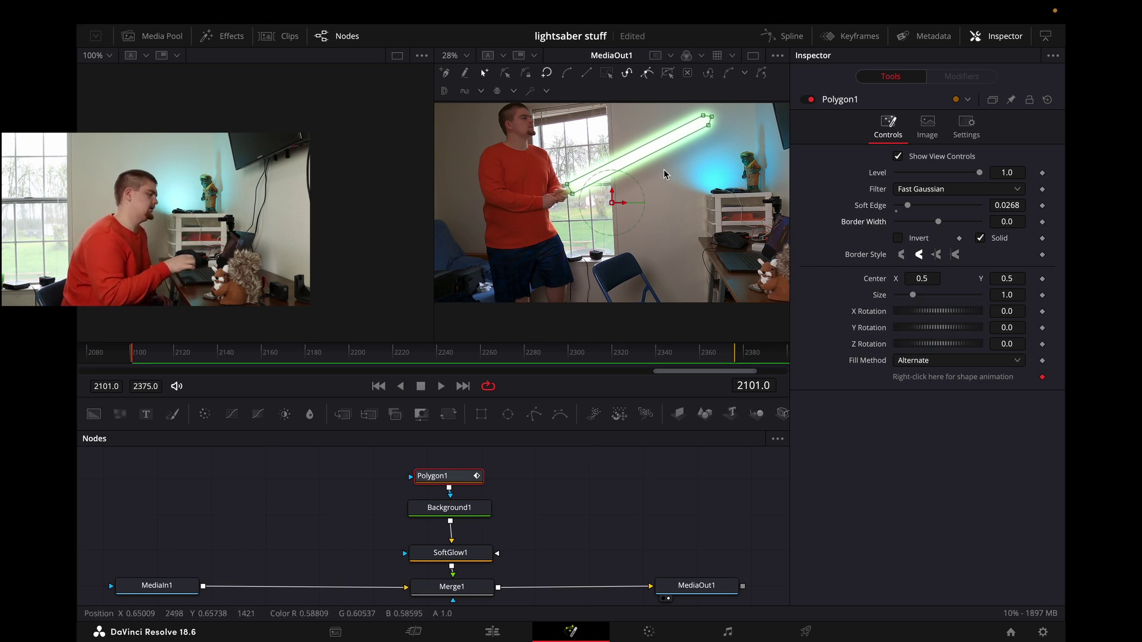
key(ctrl+1)
click(453, 495)
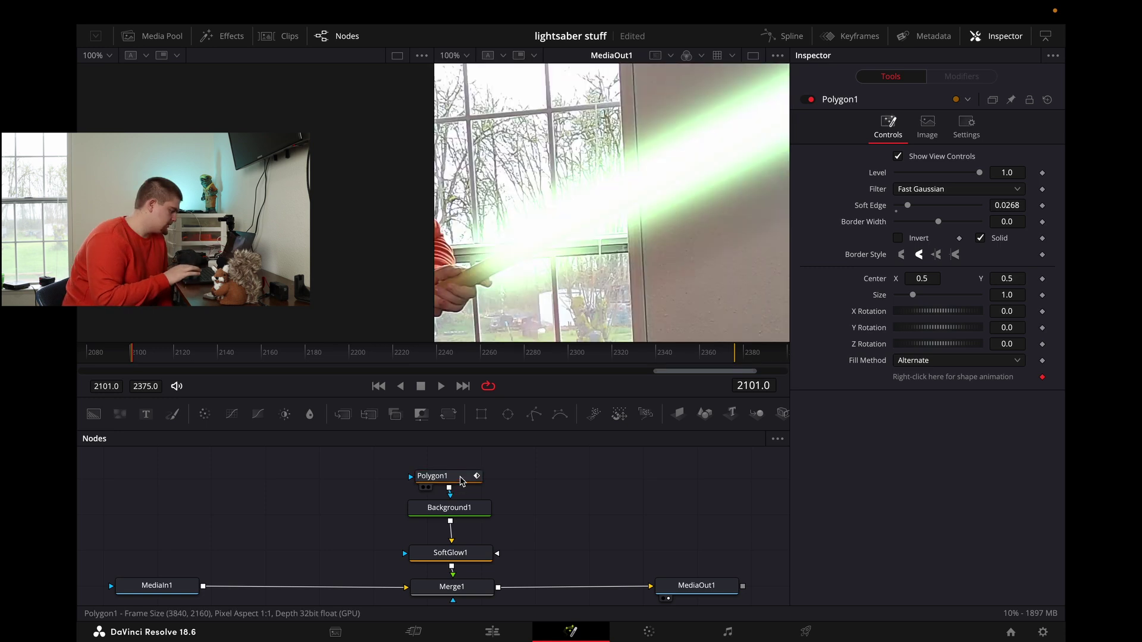
click(456, 476)
drag(476, 249, 480, 289)
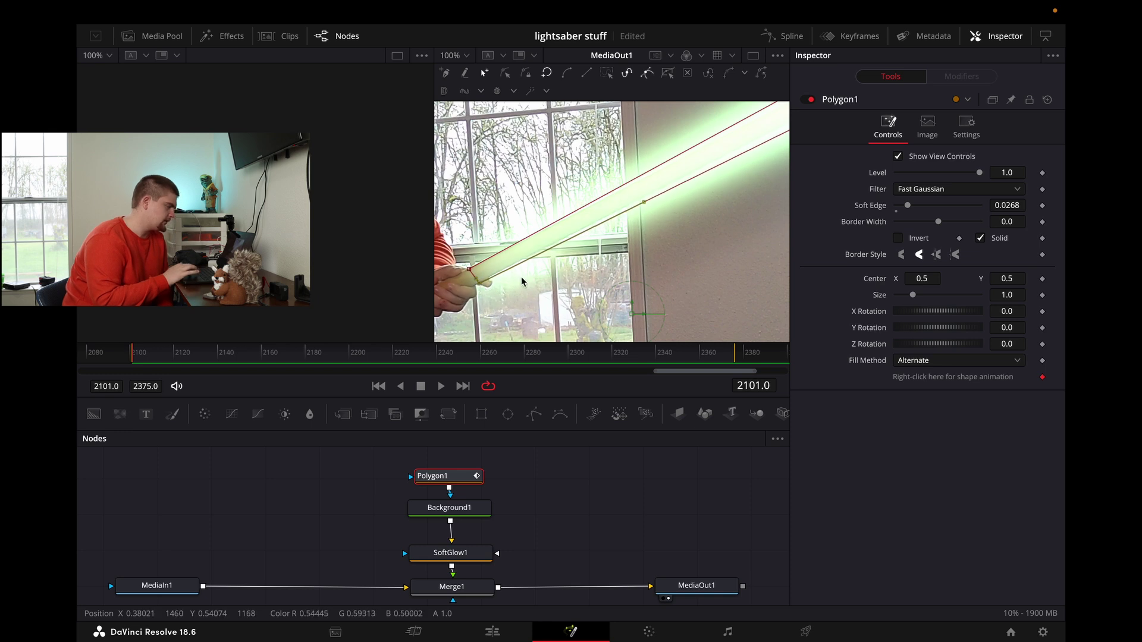
scroll(649, 227, up, 5)
drag(649, 224, 682, 170)
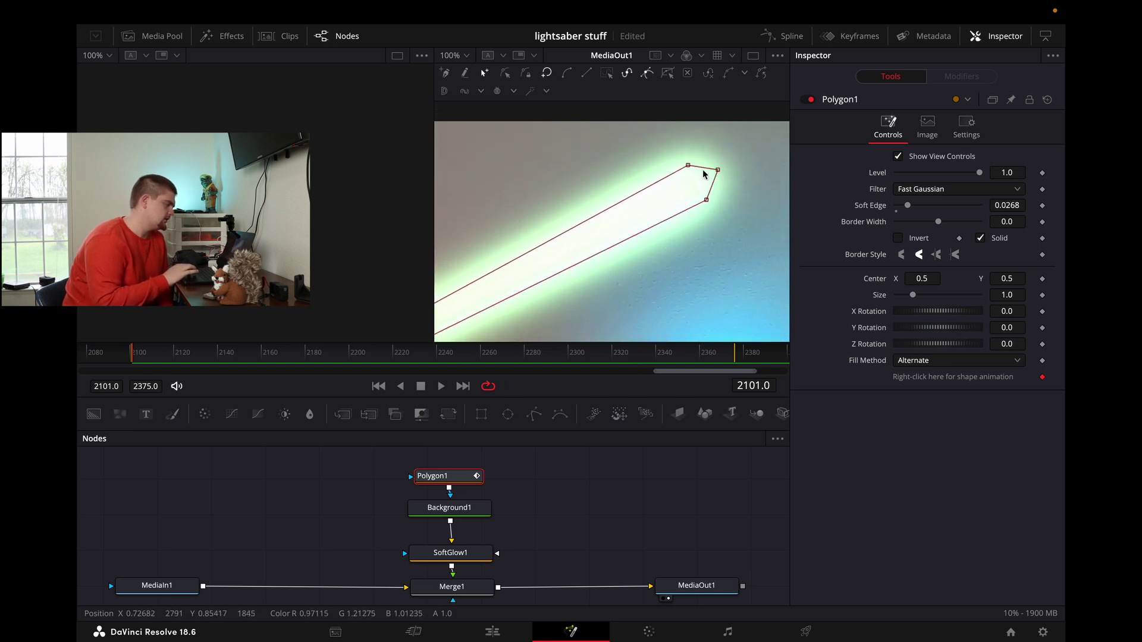
scroll(691, 167, down, 1)
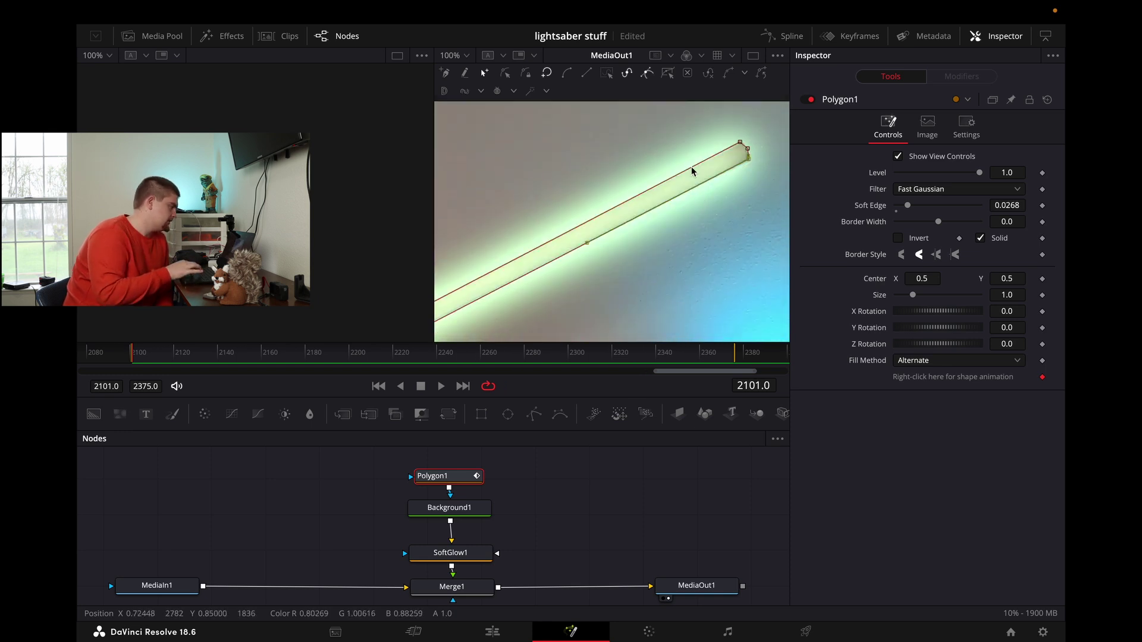
click(466, 57)
click(461, 103)
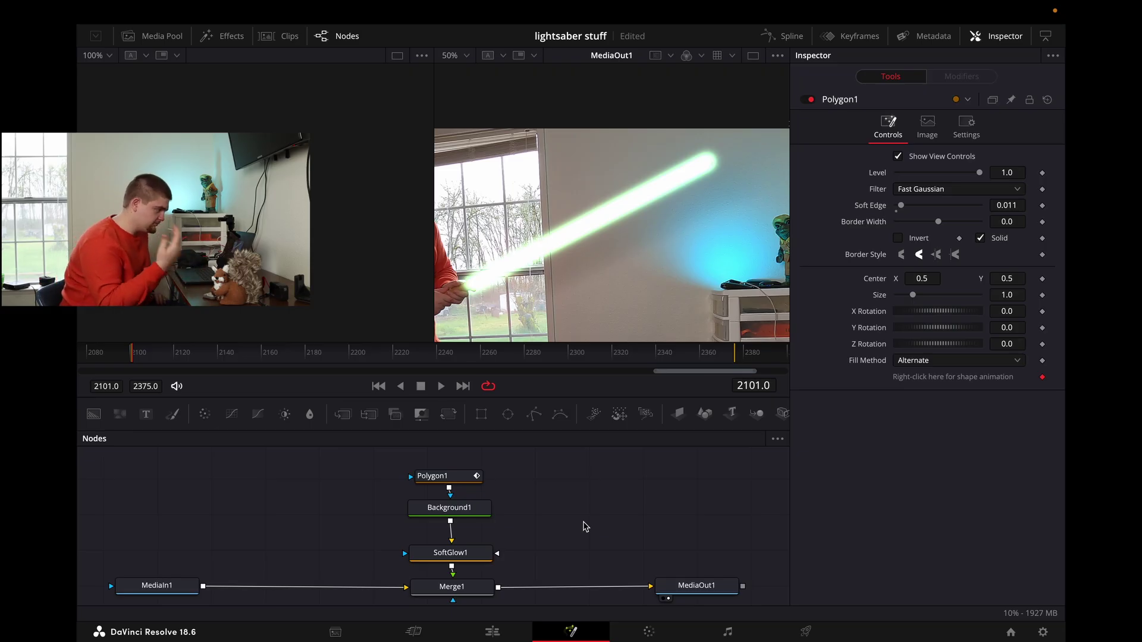
Advance to frame 2102 and adjust Polygon1's points at the tip to follow the stick, keyframing the shape.
click(467, 476)
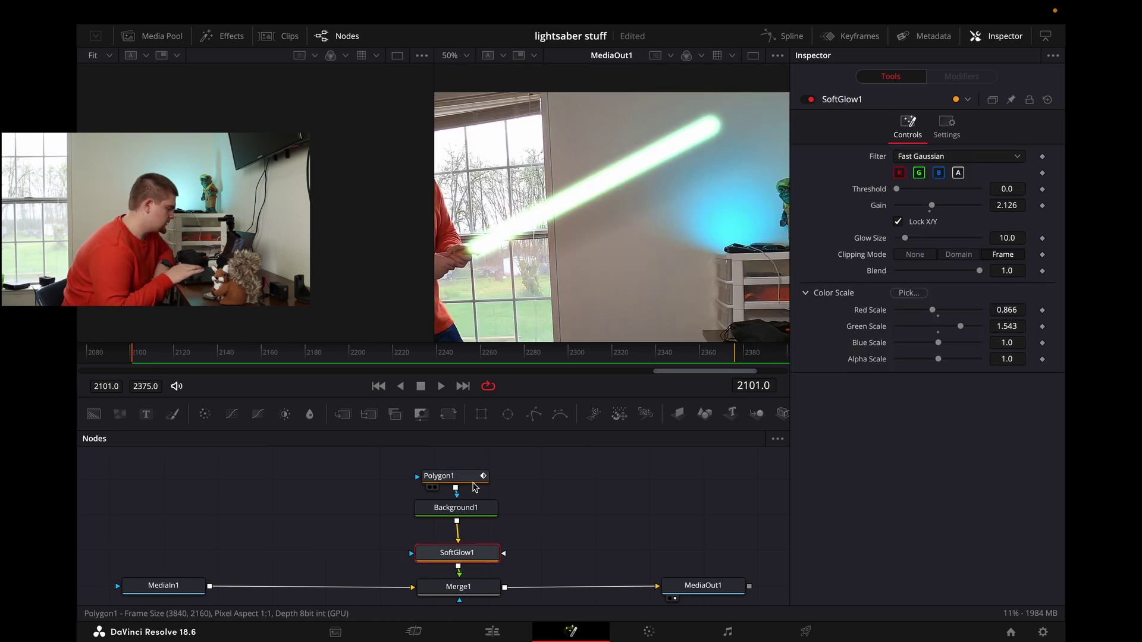
click(476, 481)
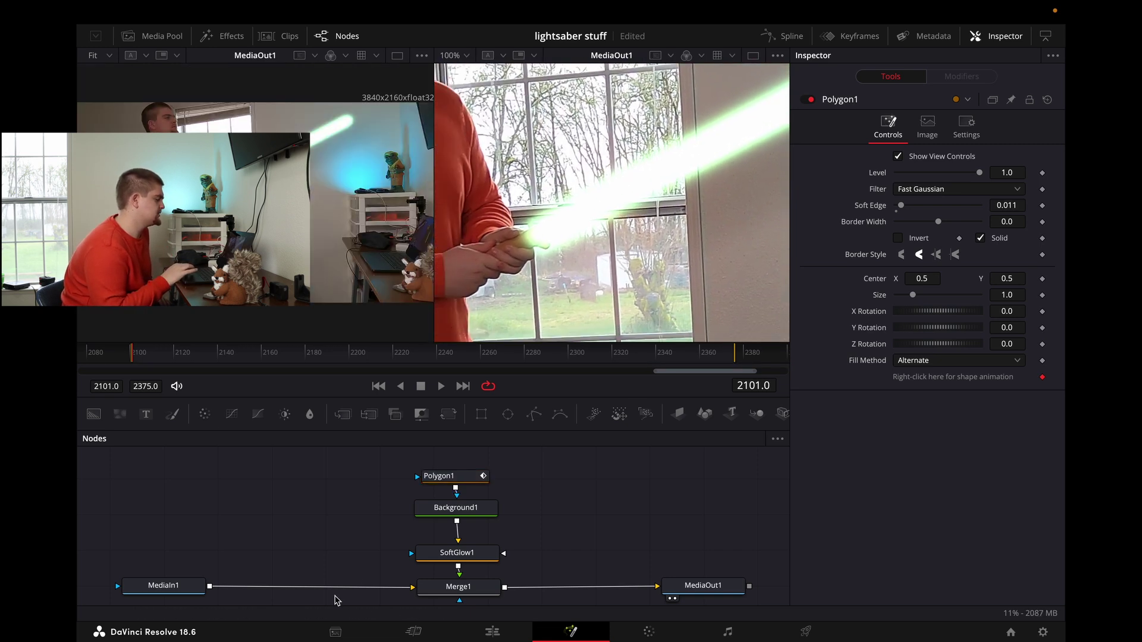
click(473, 475)
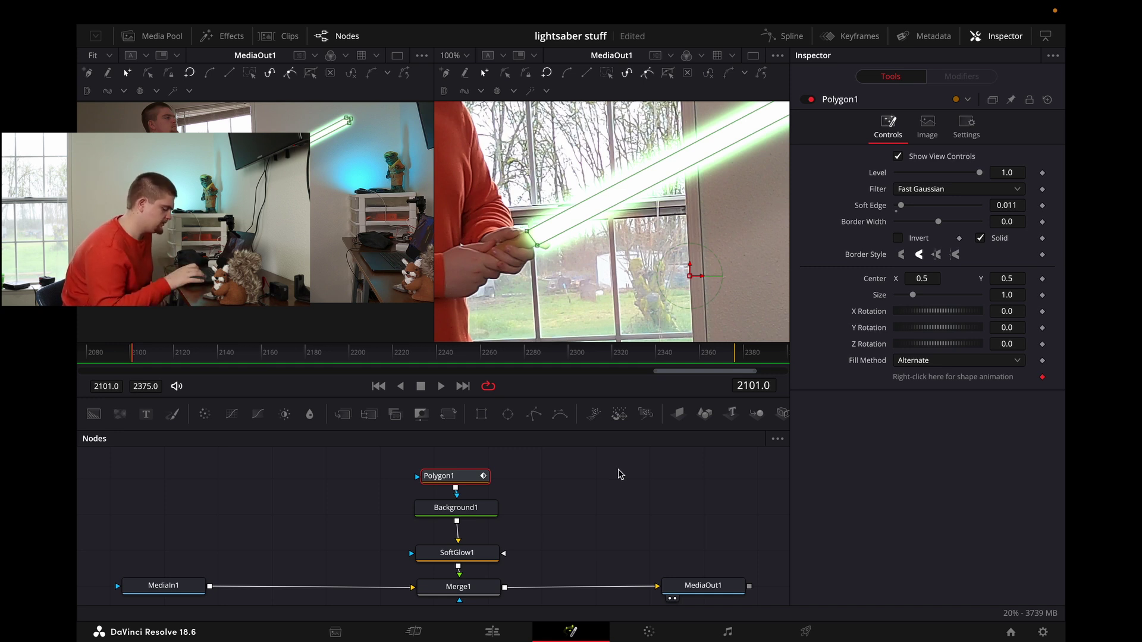
key(Right)
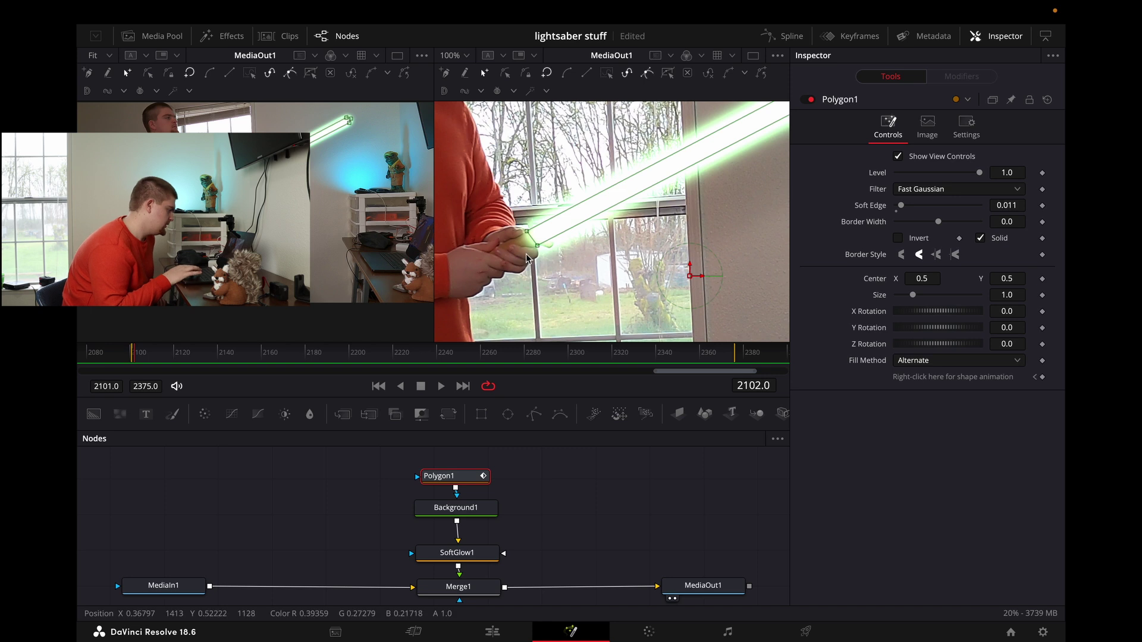
scroll(531, 242, up, 1)
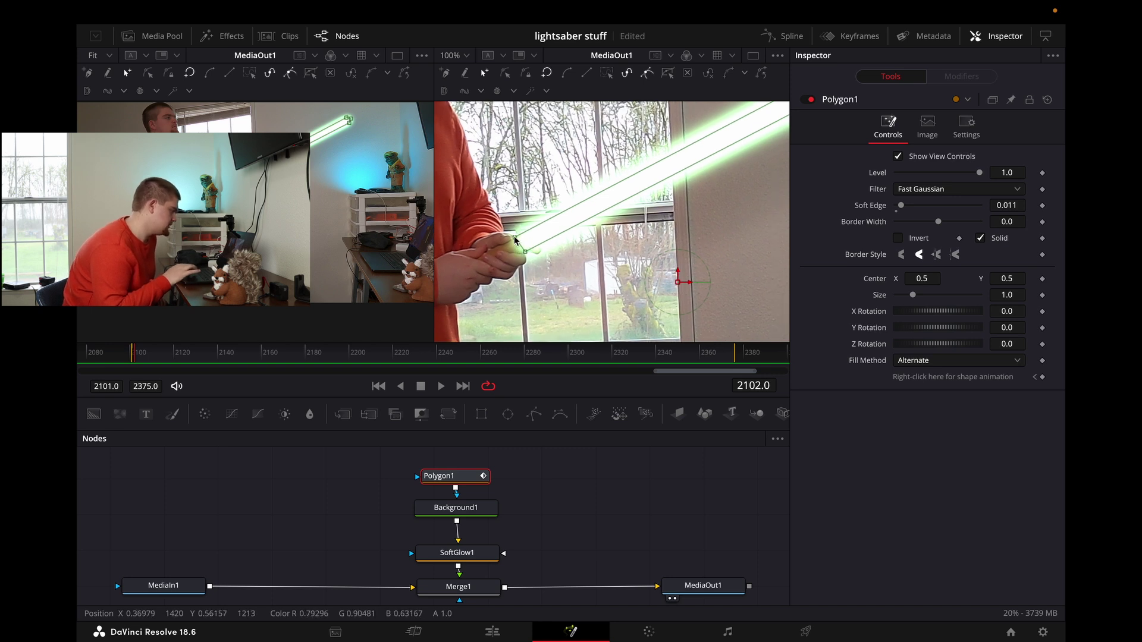
scroll(595, 238, up, 5)
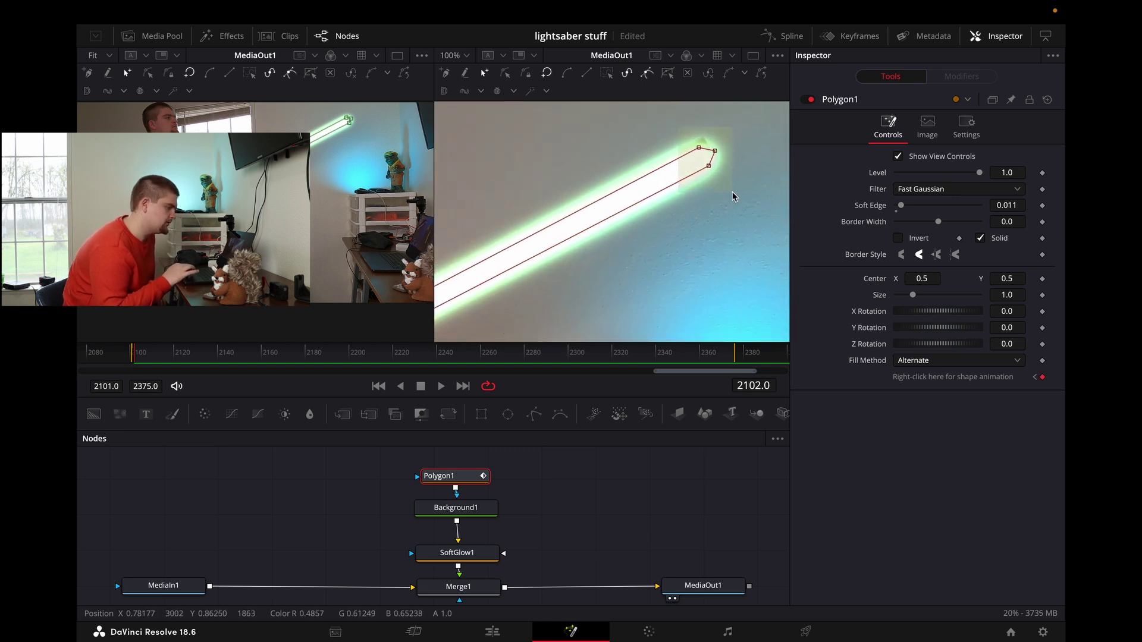
click(714, 149)
drag(714, 149, 712, 145)
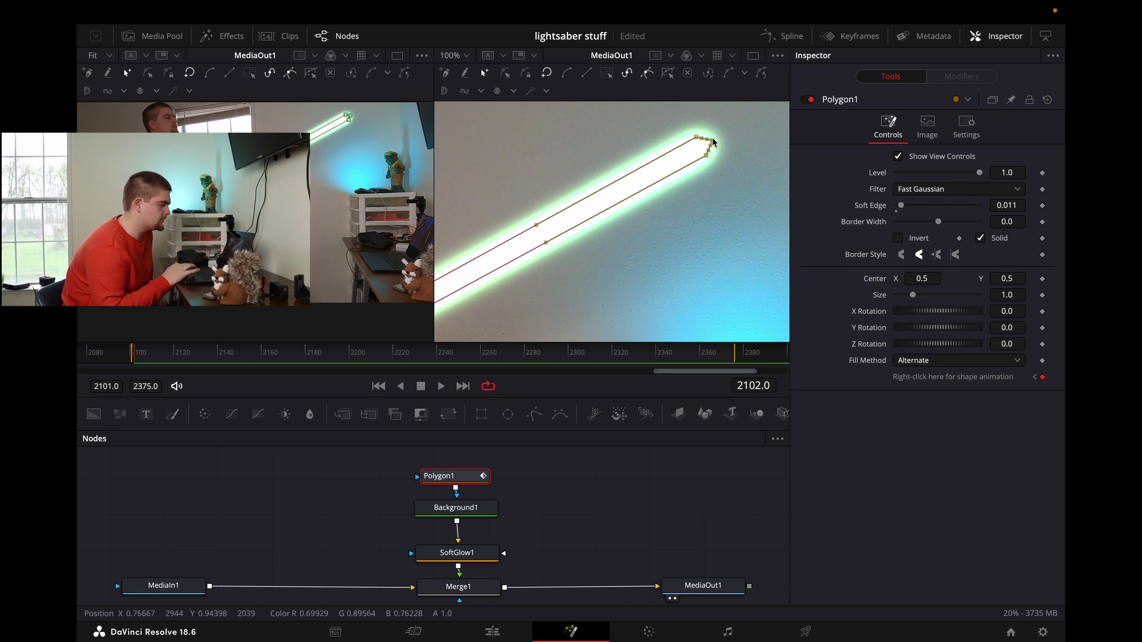
drag(714, 141, 715, 142)
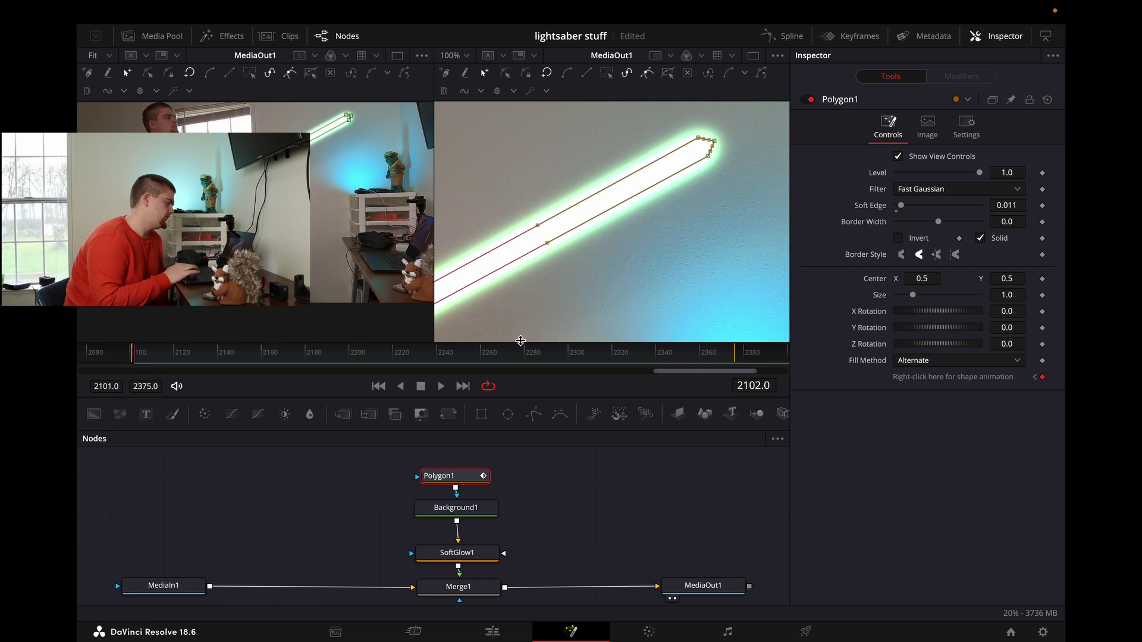
scroll(537, 313, down, 10)
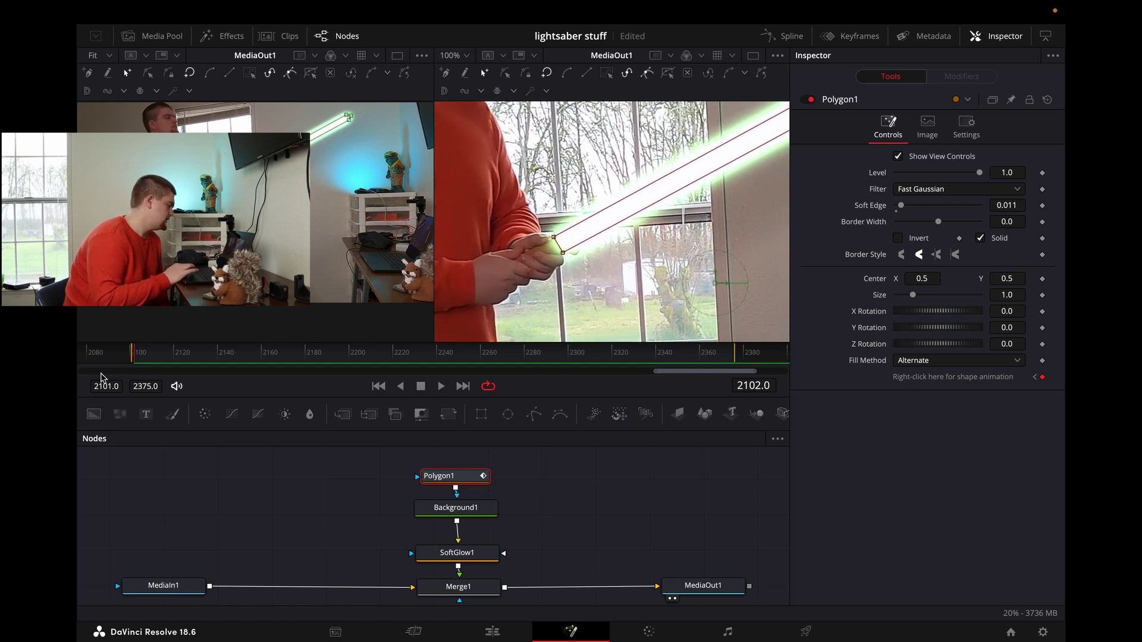
Go to frame 2103 and adjust Polygon1's corner points at the tip to follow the stick, keyframing the shape.
click(139, 363)
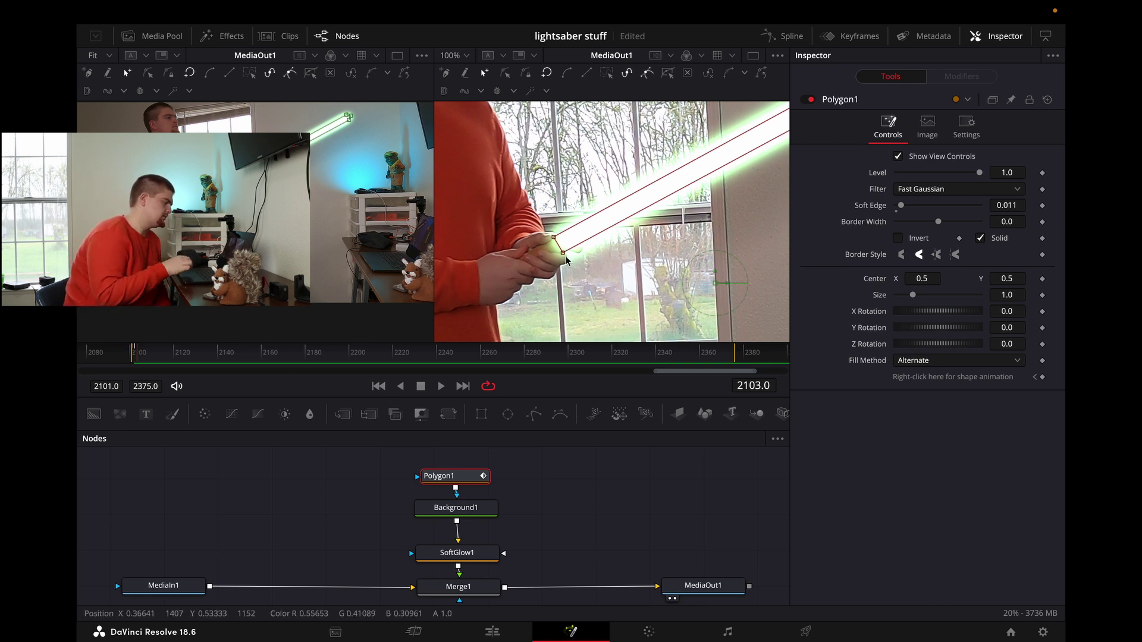
scroll(565, 260, right, 10)
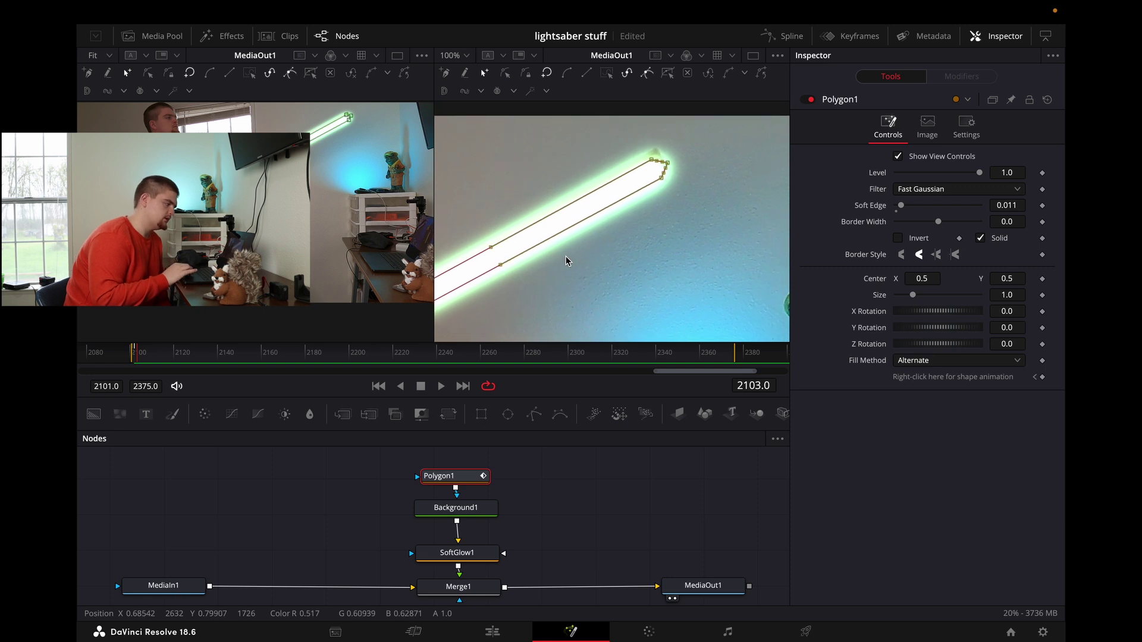
scroll(566, 260, right, 2)
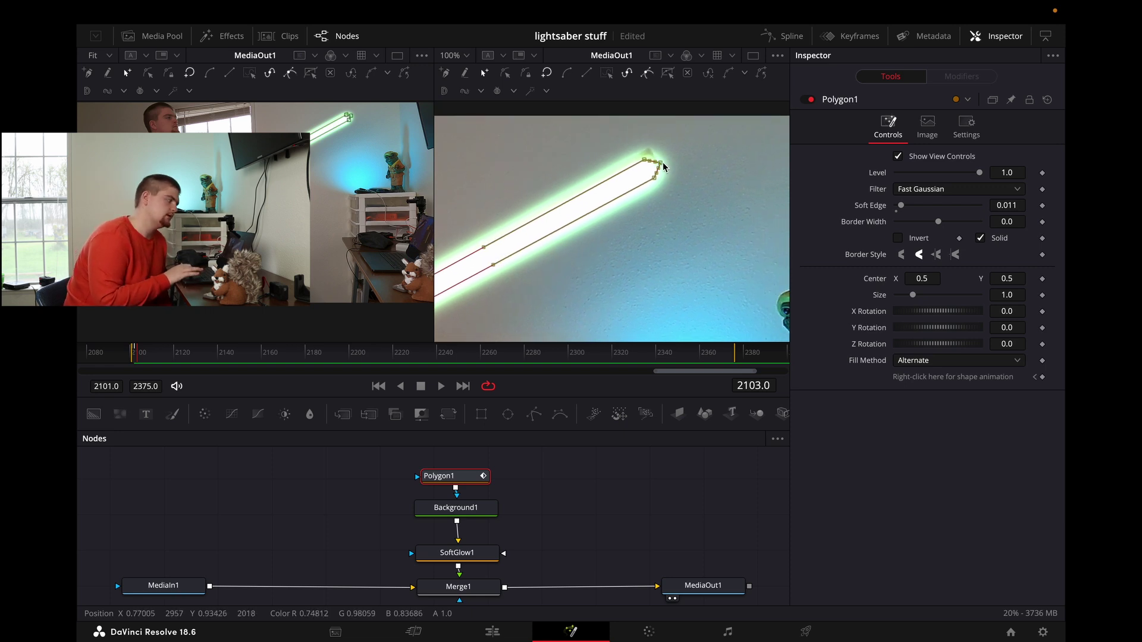
drag(662, 166, 656, 171)
drag(476, 310, 774, 178)
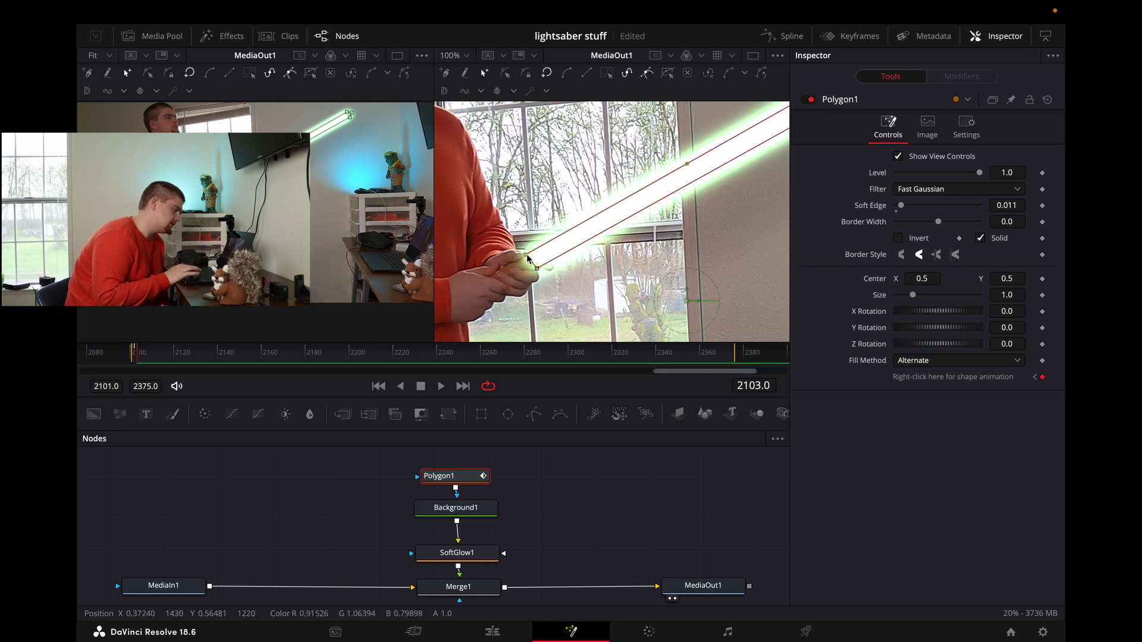
Continue frame by frame from 2104, keeping Polygon1's outline on the stick from the hands to the tip.
key(Right)
scroll(632, 248, up, 5)
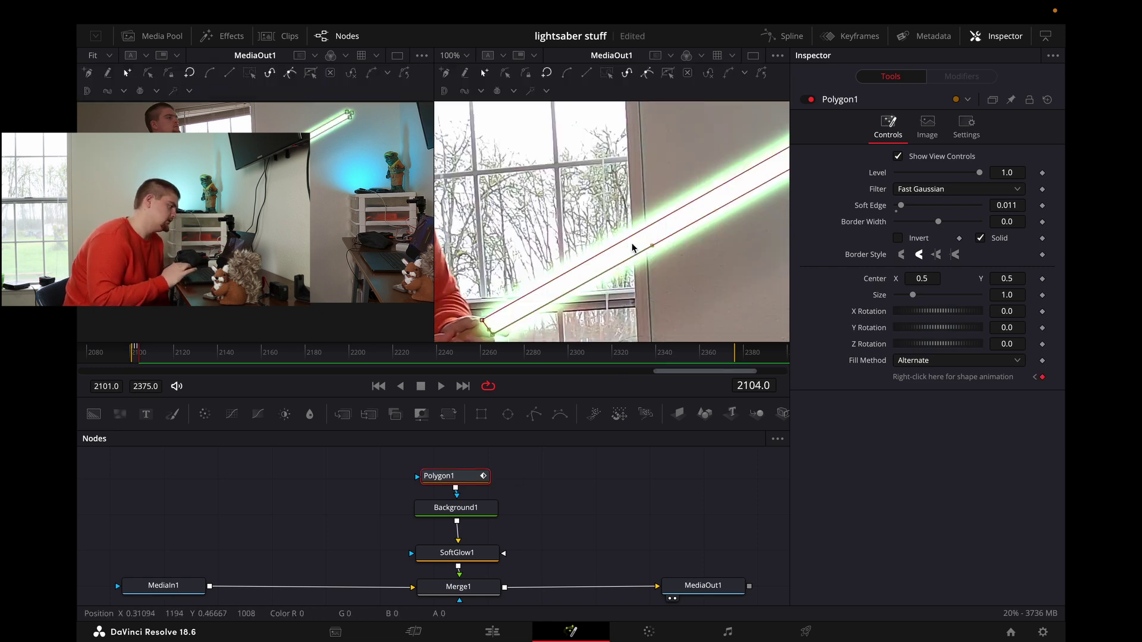
key(Right)
scroll(465, 232, down, 5)
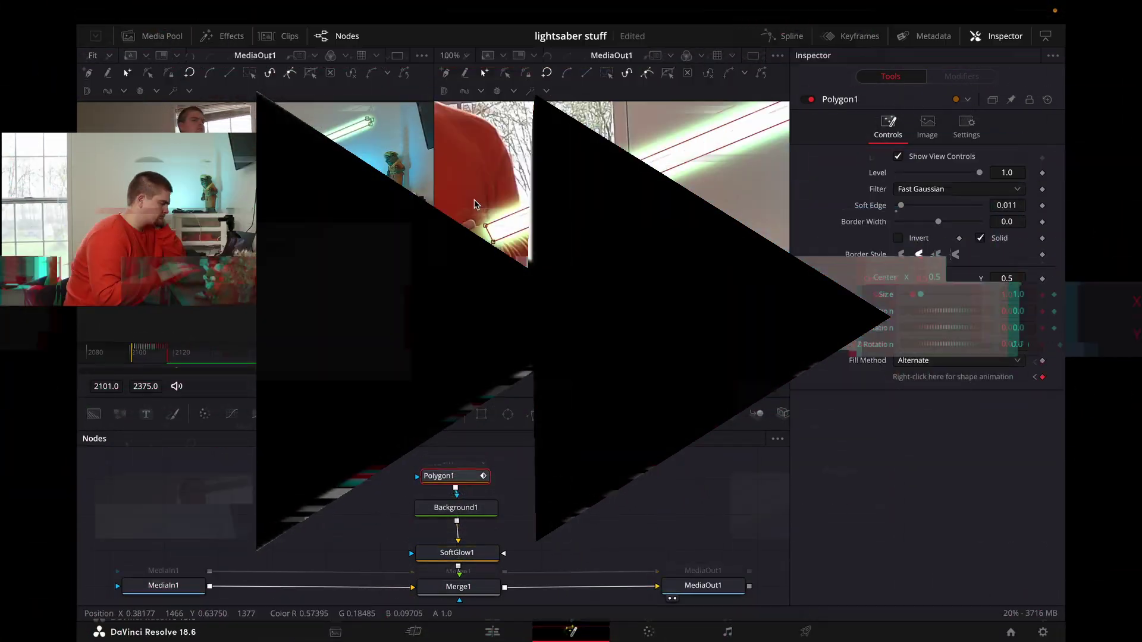
scroll(636, 226, left, 5)
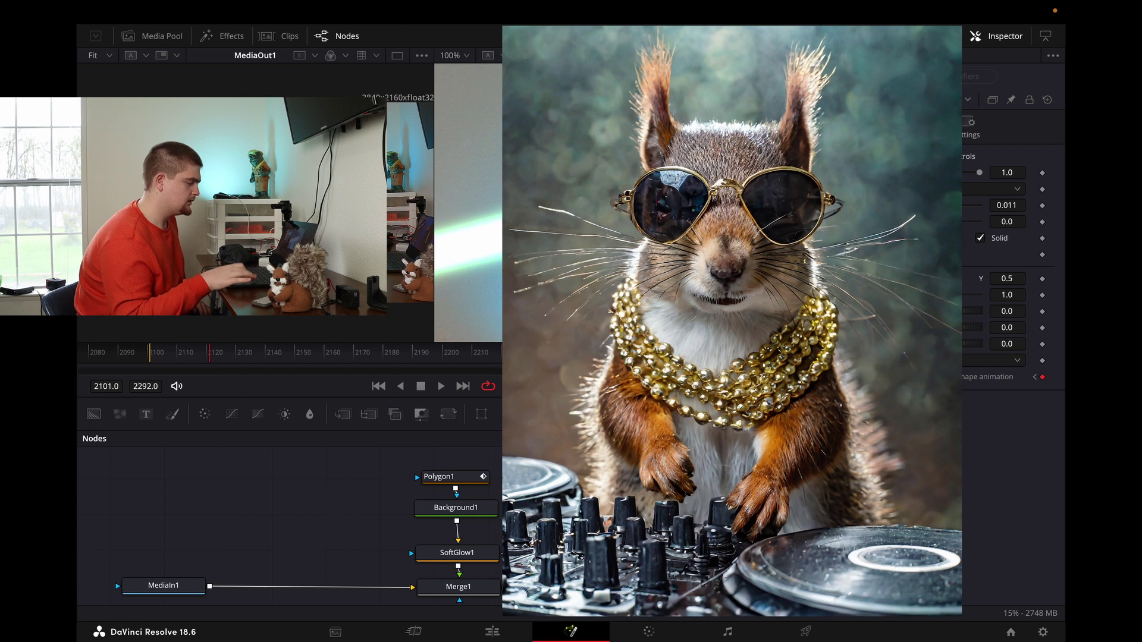
Keyframe Polygon1 at frame 2161 with its base points moved up to the hands, and scrub back through frame 2157 to check the in-between shapes.
click(458, 478)
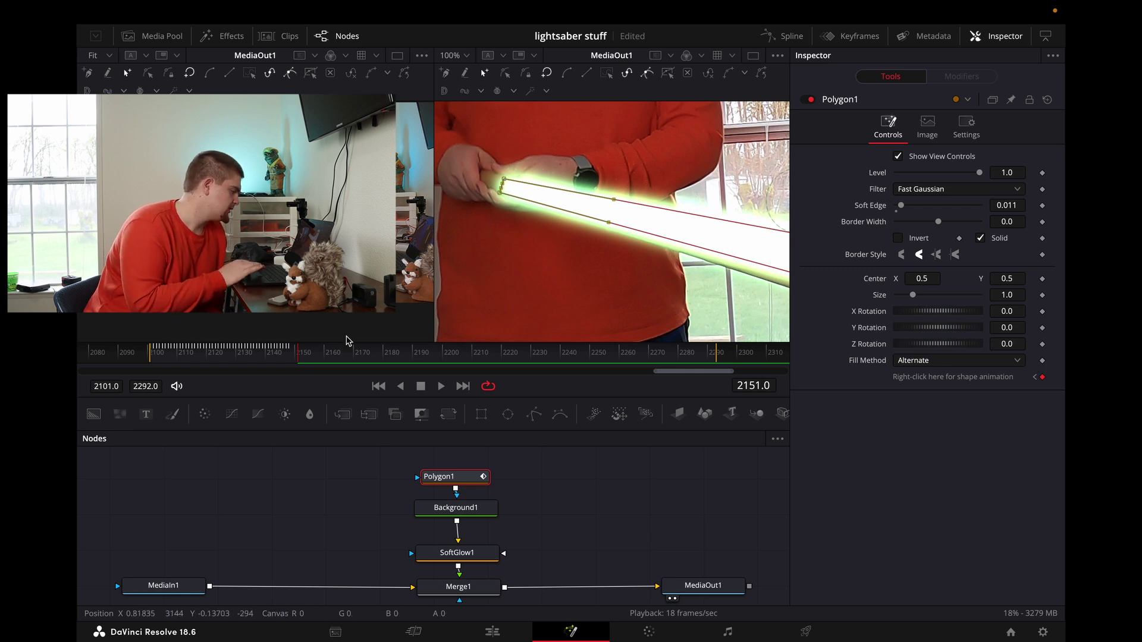
drag(300, 359, 326, 363)
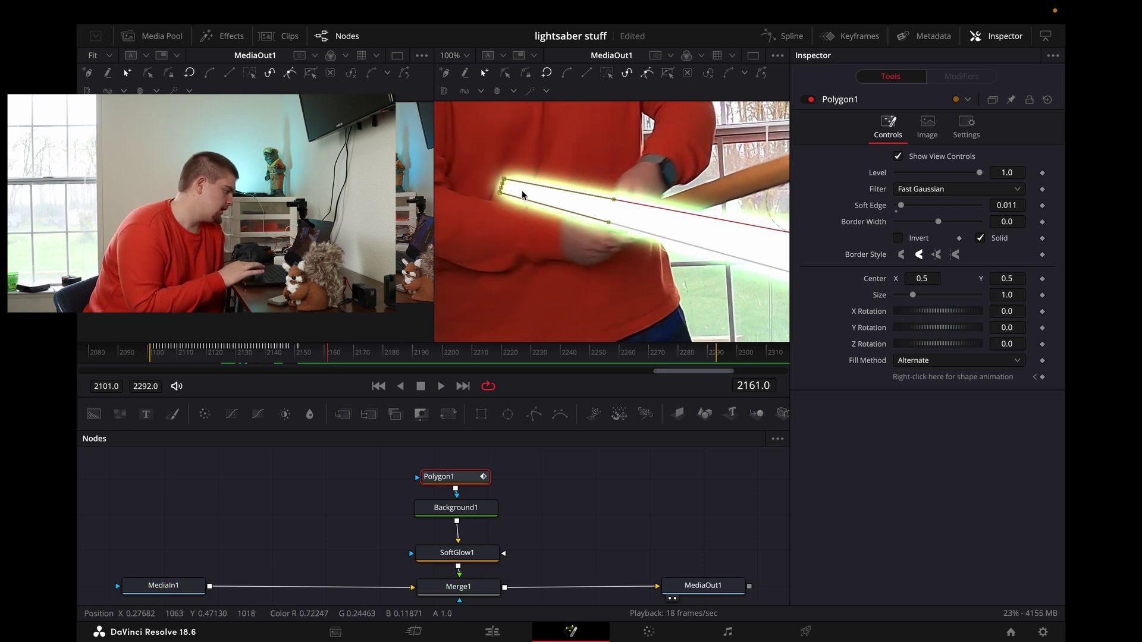
drag(501, 197, 645, 212)
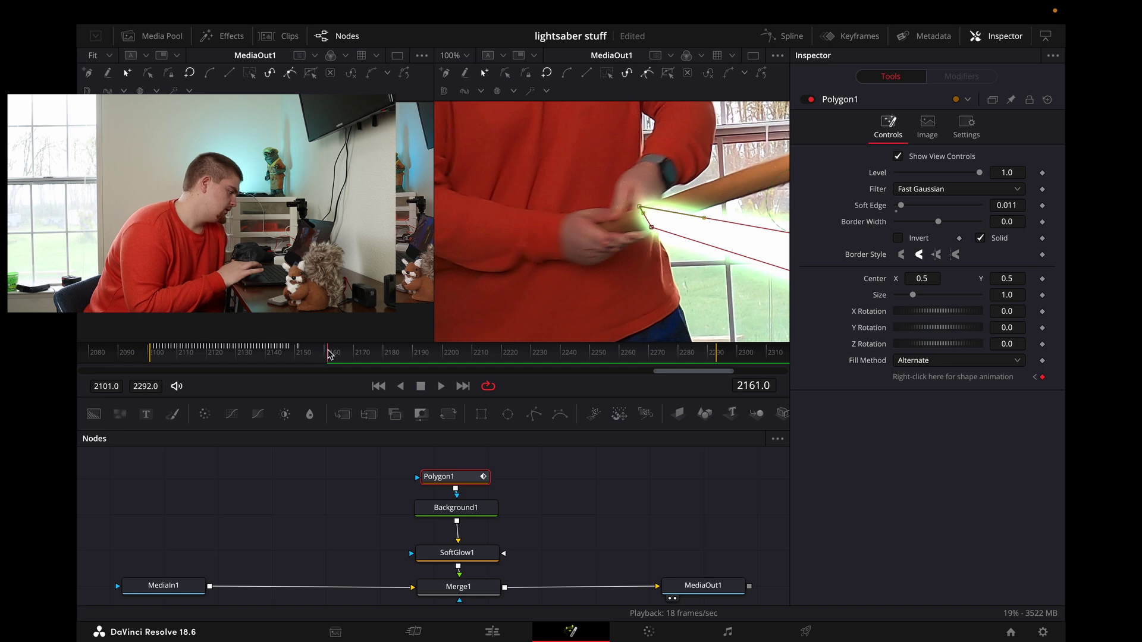
mouse_move(329, 355)
mouse_down()
mouse_move(299, 355)
mouse_move(342, 354)
mouse_move(319, 354)
mouse_up()
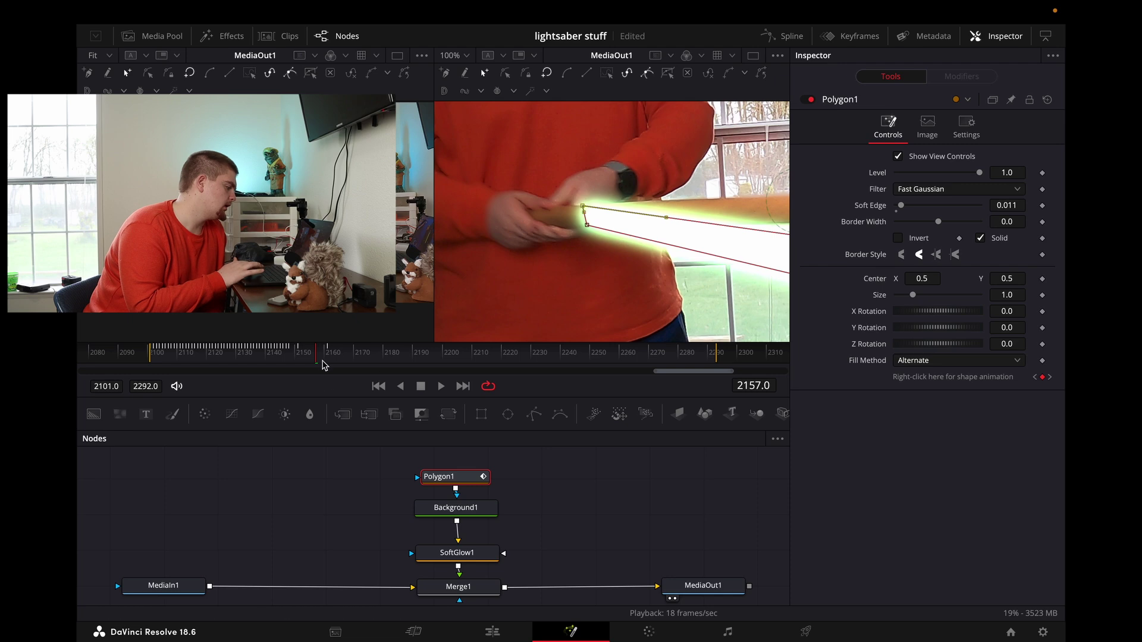
drag(315, 360, 307, 357)
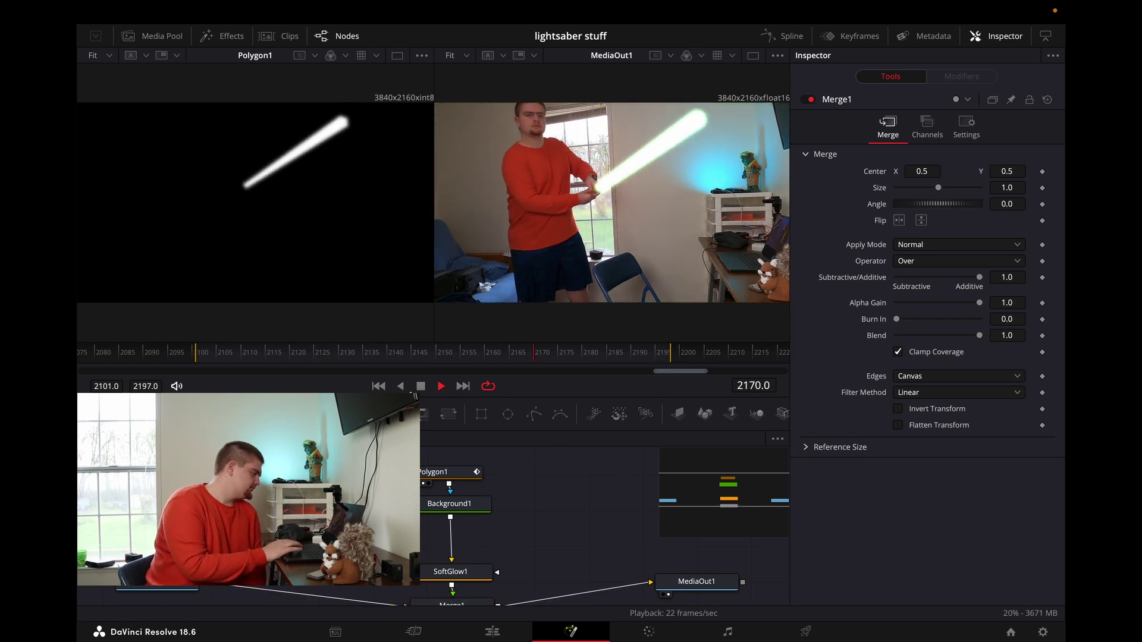
Stop the playback, scrub through Polygon1's keyframes across the clip and play the lightsaber composite to review it.
click(419, 389)
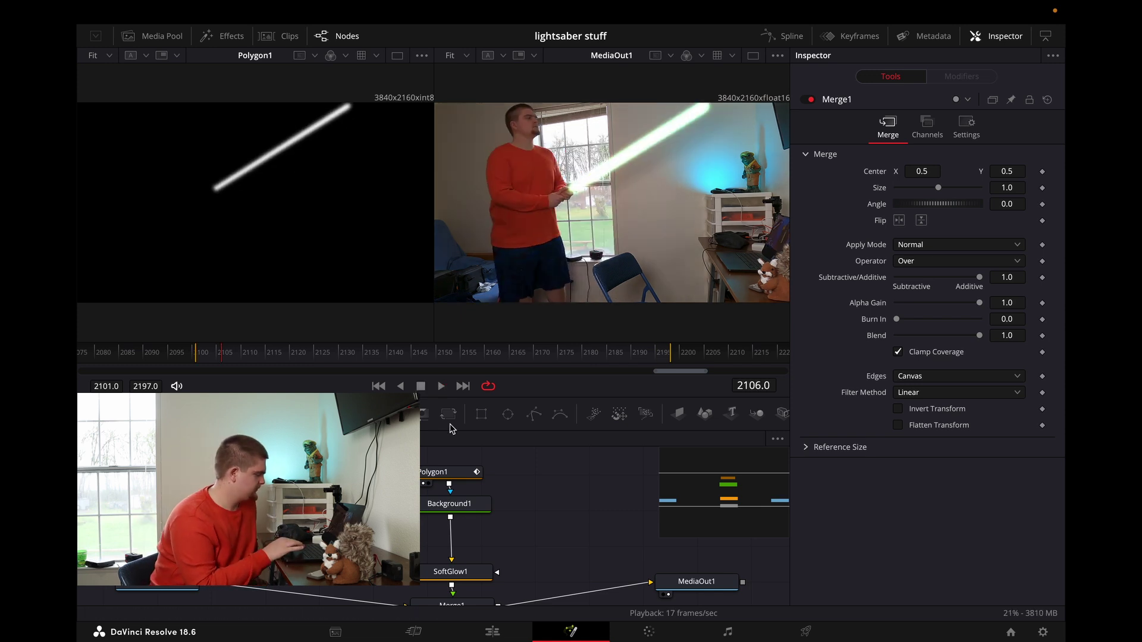
click(464, 474)
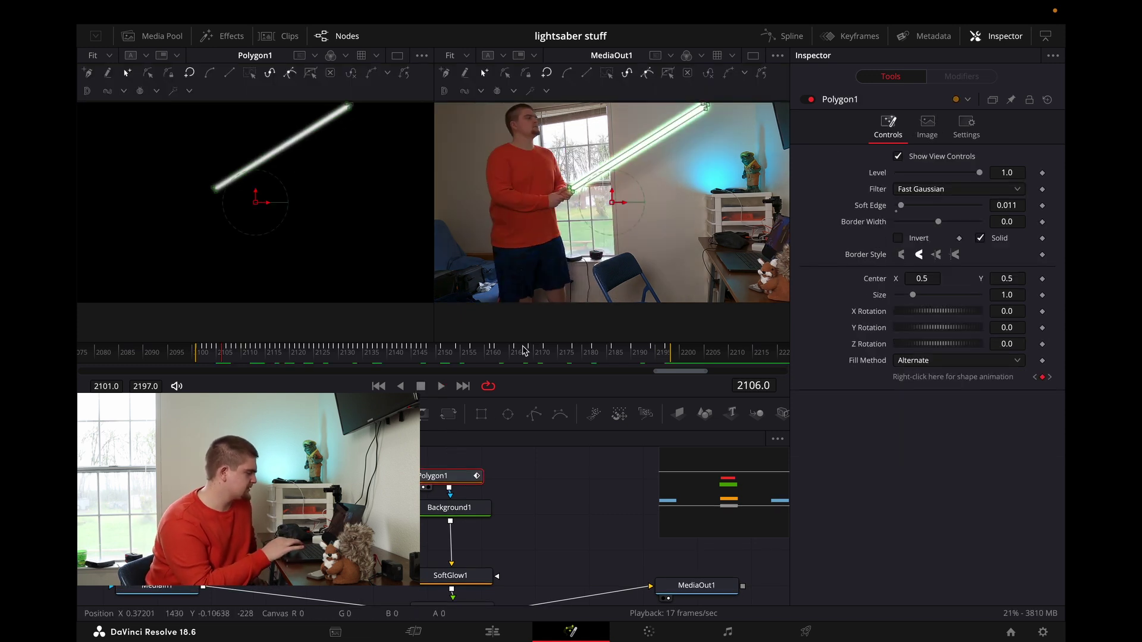
drag(252, 358, 605, 382)
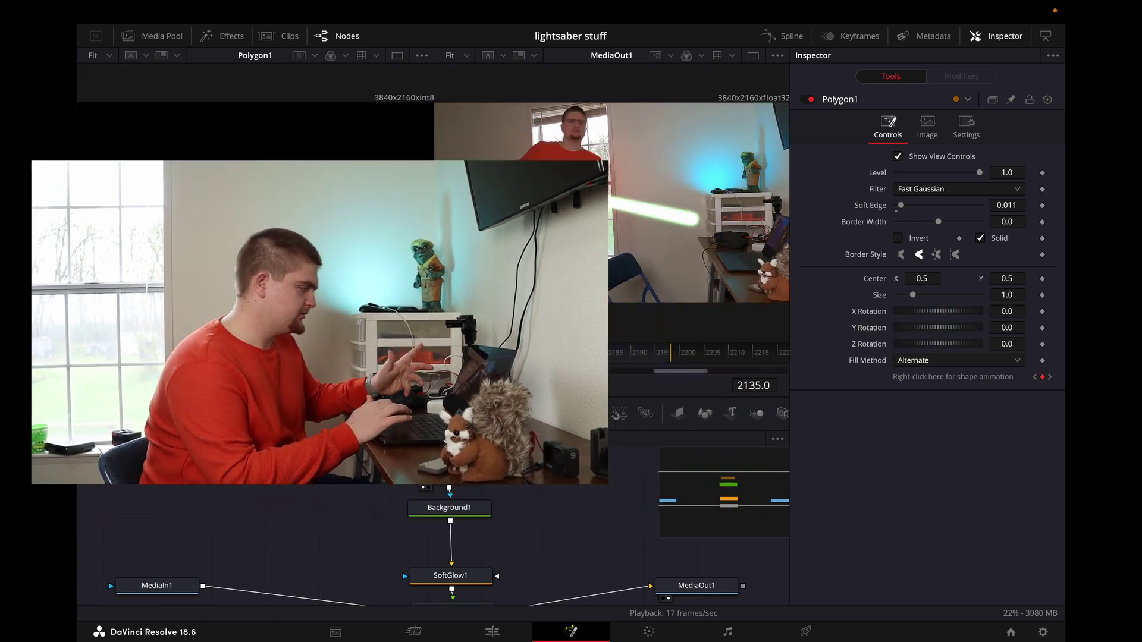
click(447, 387)
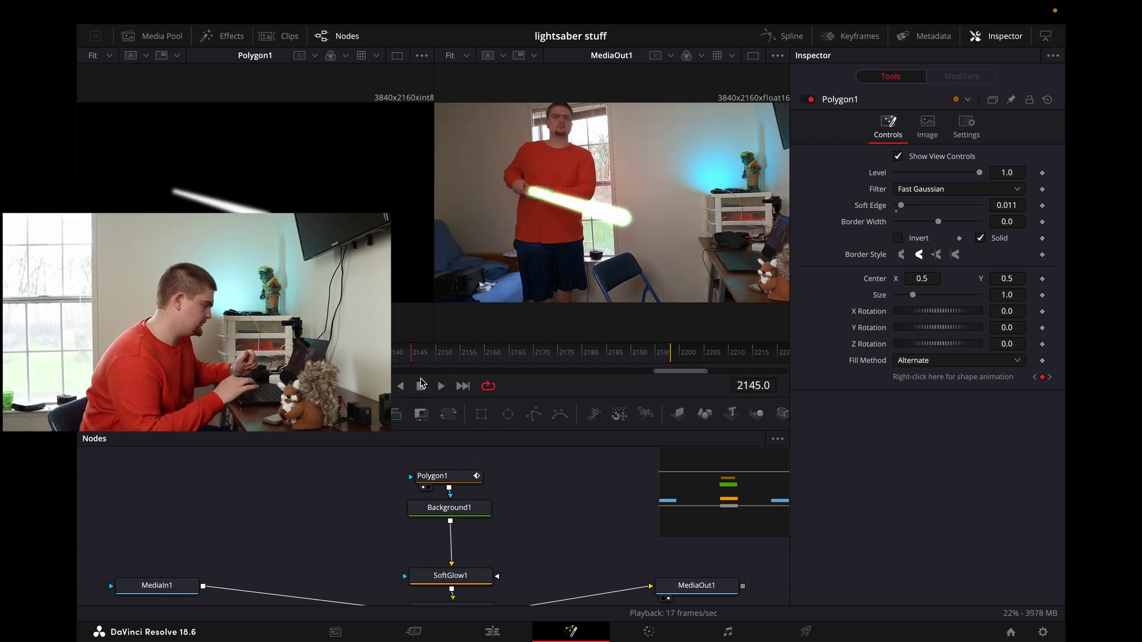
On the Edit page, place Timeline 2.mp4 after GX010526.MP4 on Video 1 and play it from its start.
click(502, 640)
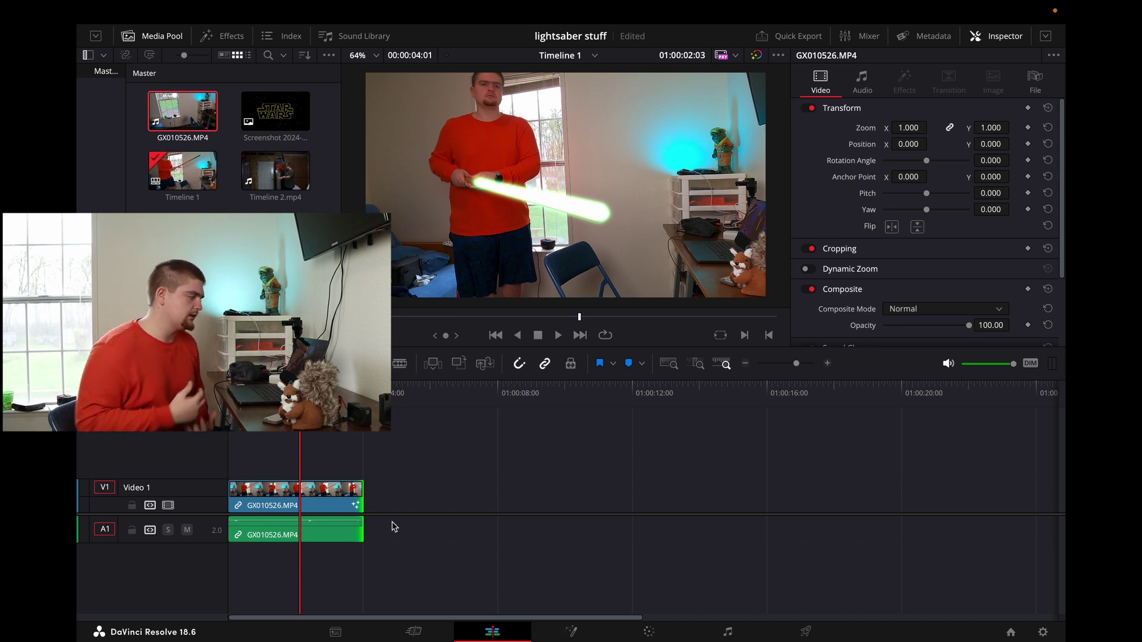
drag(276, 170, 387, 507)
key(Down)
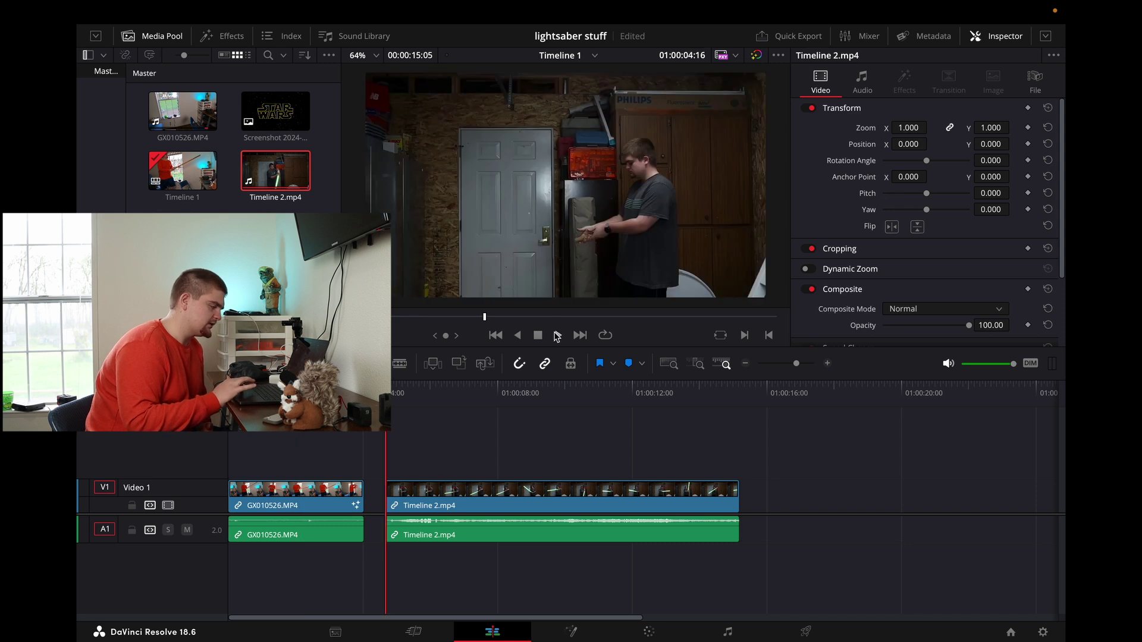
click(557, 336)
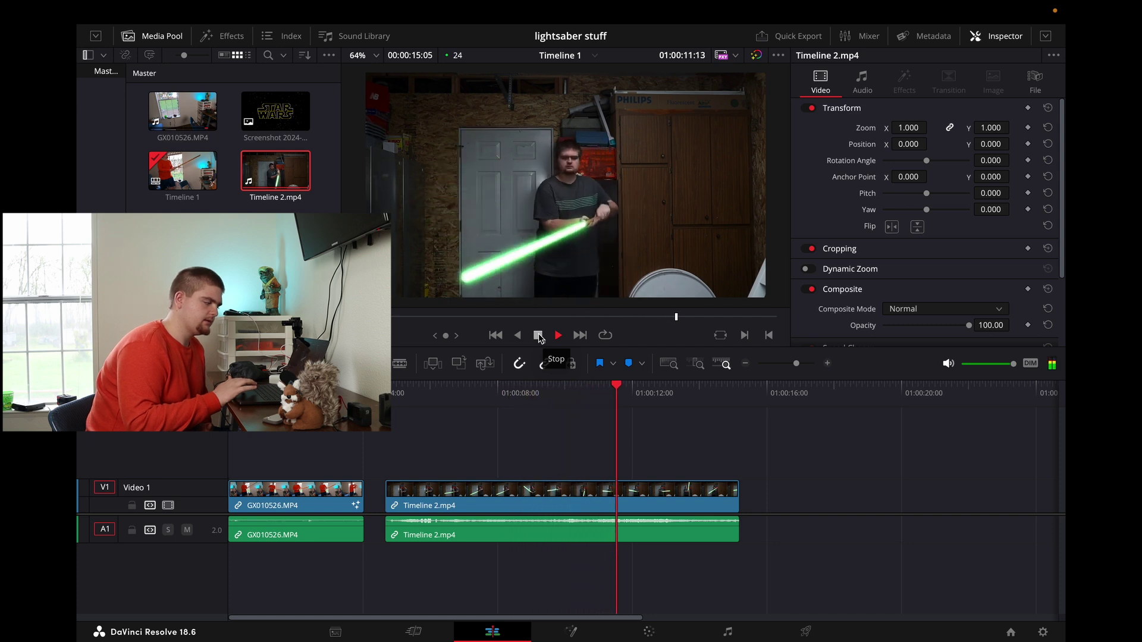
click(538, 336)
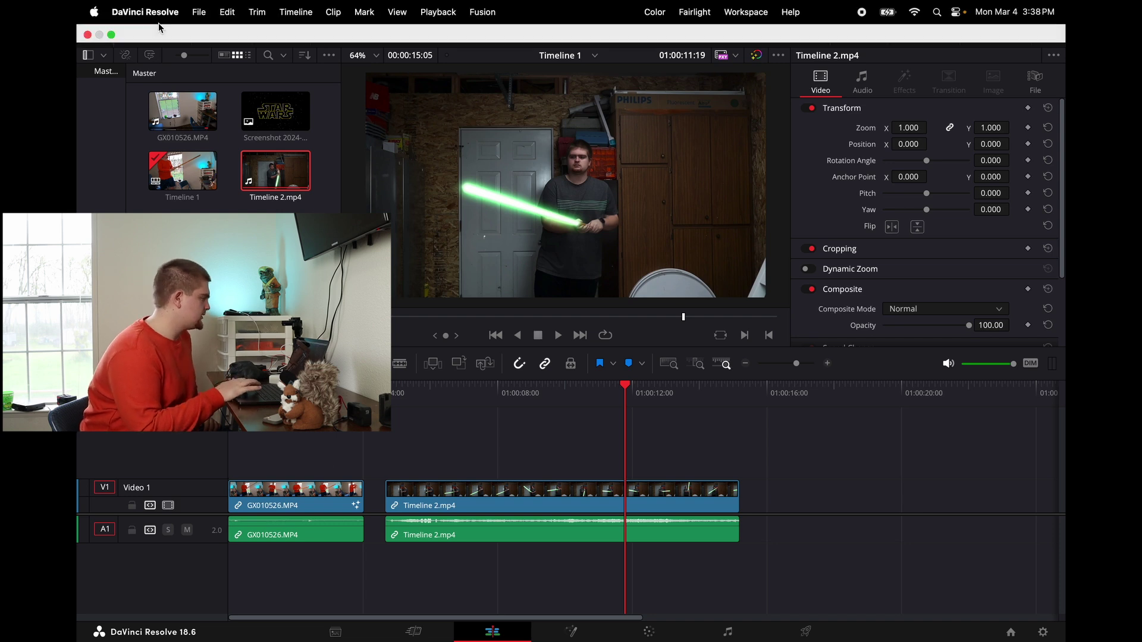
Switch to Mixkit, browse the free upbeat stock music page, and return to DaVinci Resolve.
click(113, 35)
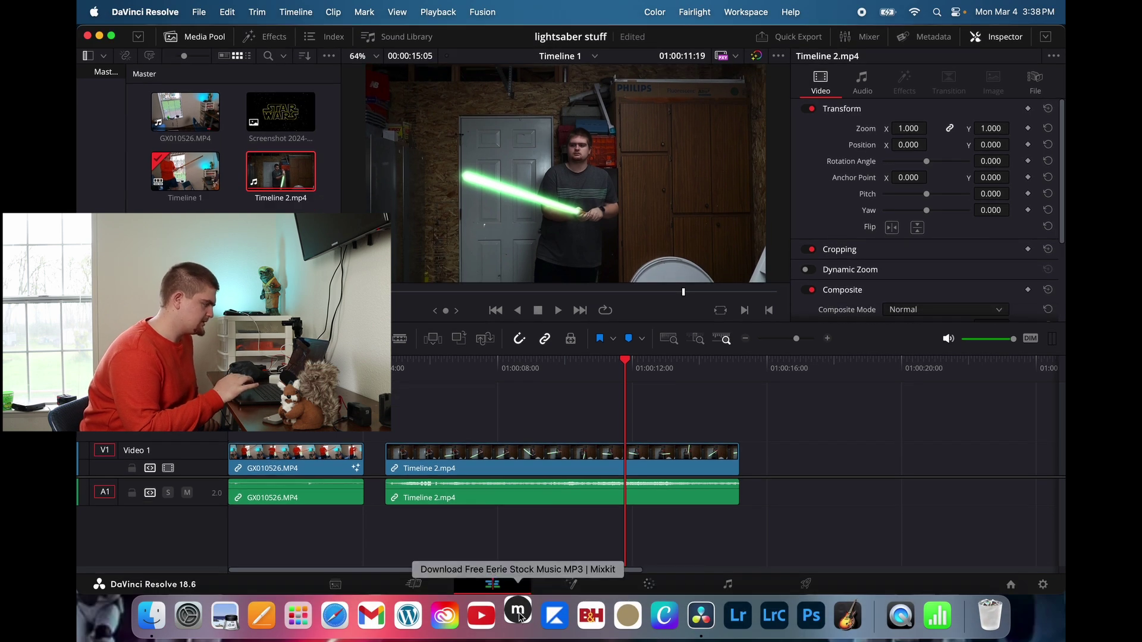
click(519, 614)
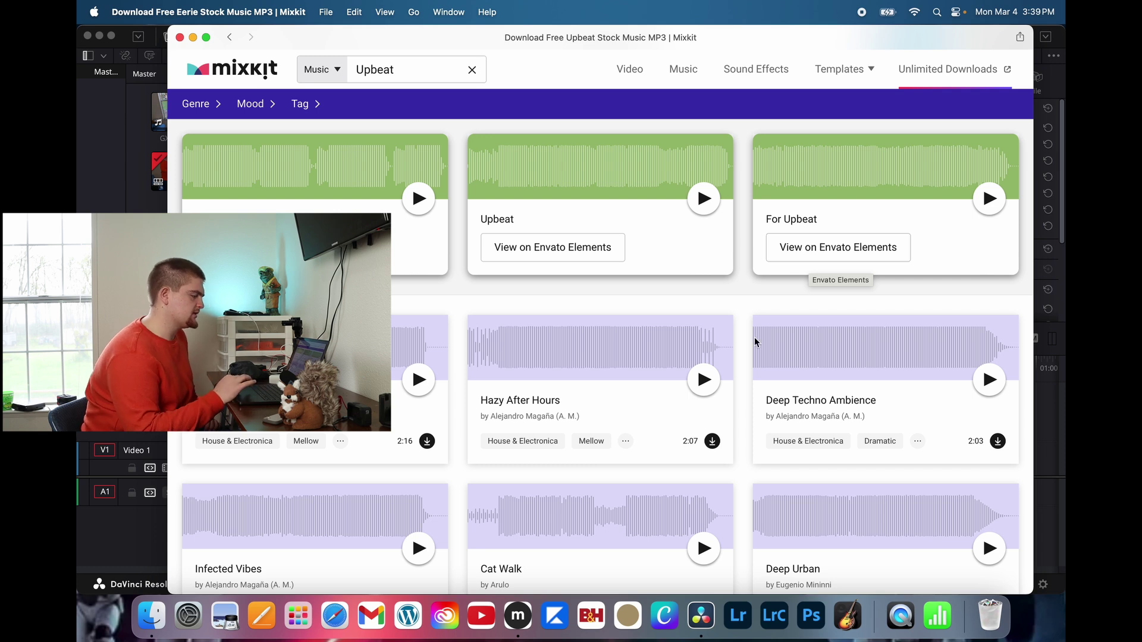
scroll(754, 337, down, 3)
scroll(754, 338, up, 6)
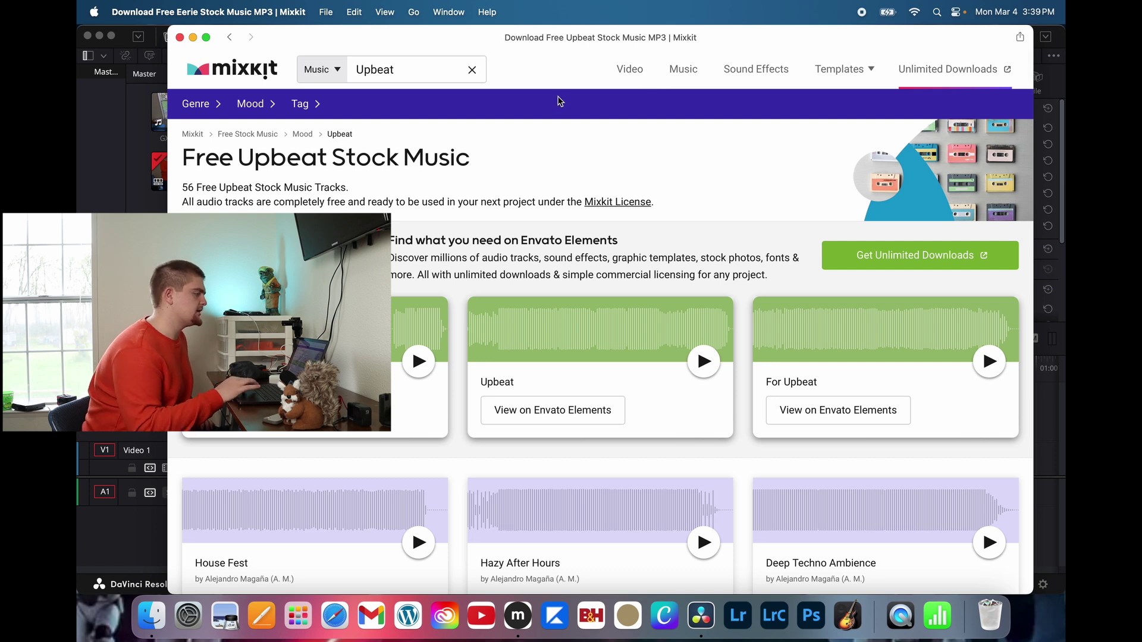
key(super+Tab)
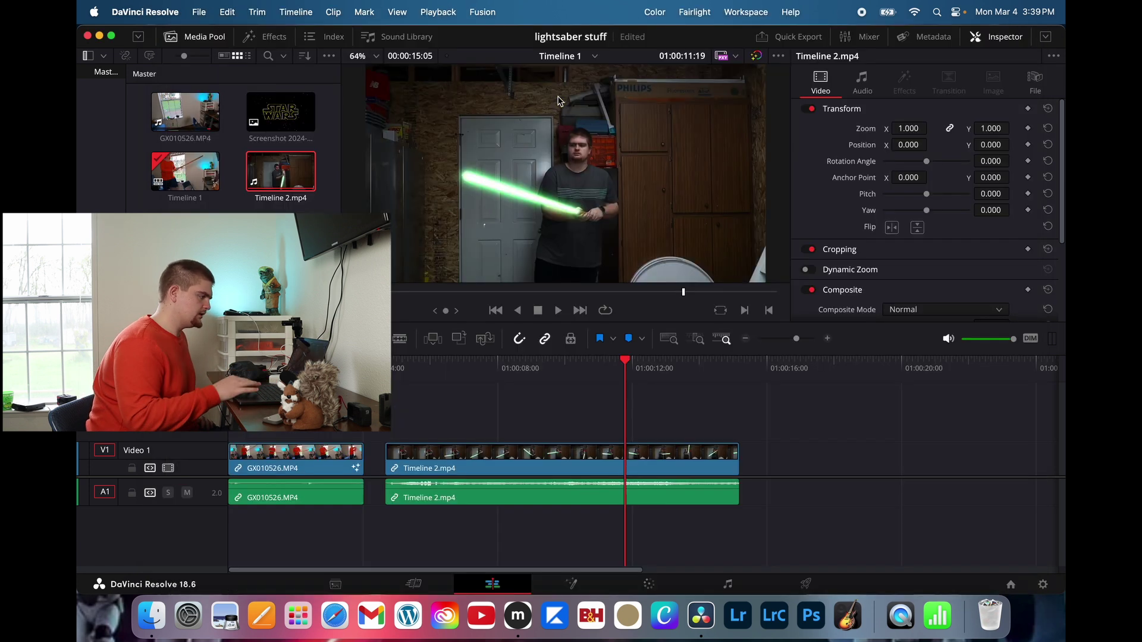
Play back parts of the timeline and move Timeline 2.mp4 directly against the end of GX010526.MP4.
drag(468, 373, 541, 351)
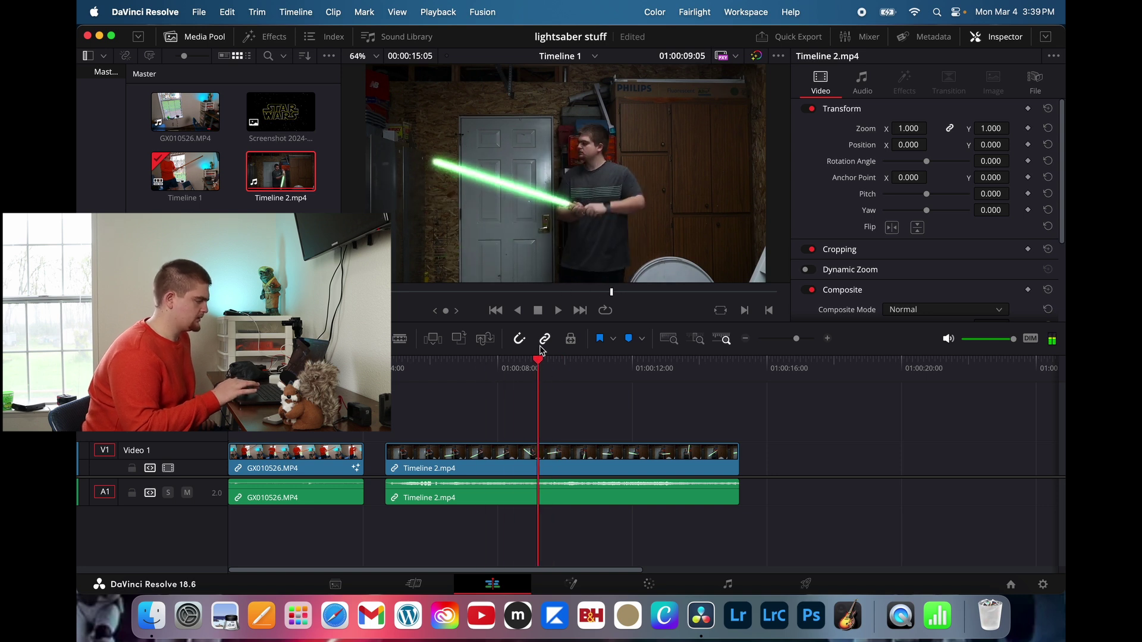
click(557, 313)
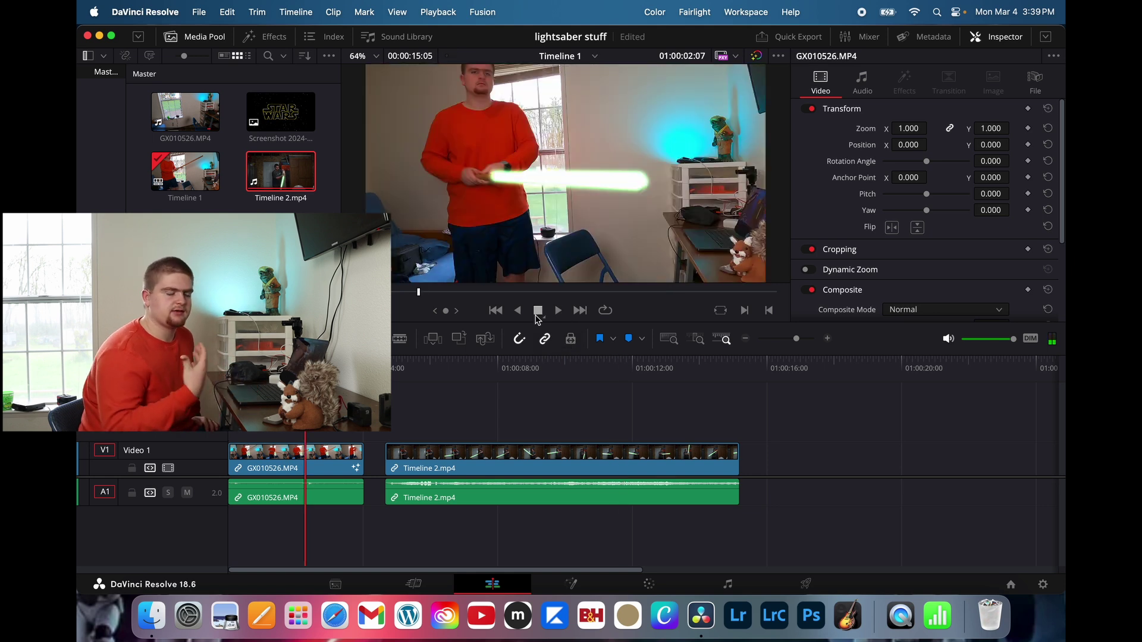
drag(494, 447, 437, 470)
Play Timeline 1 from its beginning and review the lightsaber swings in Timeline 2.mp4.
key(Home)
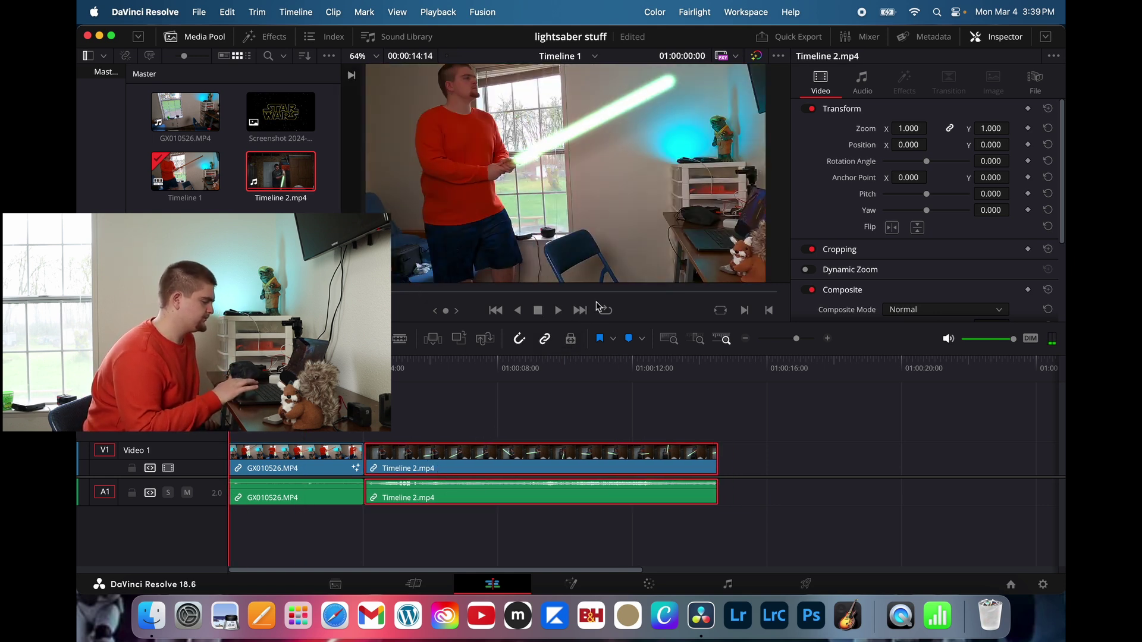
click(558, 311)
click(658, 400)
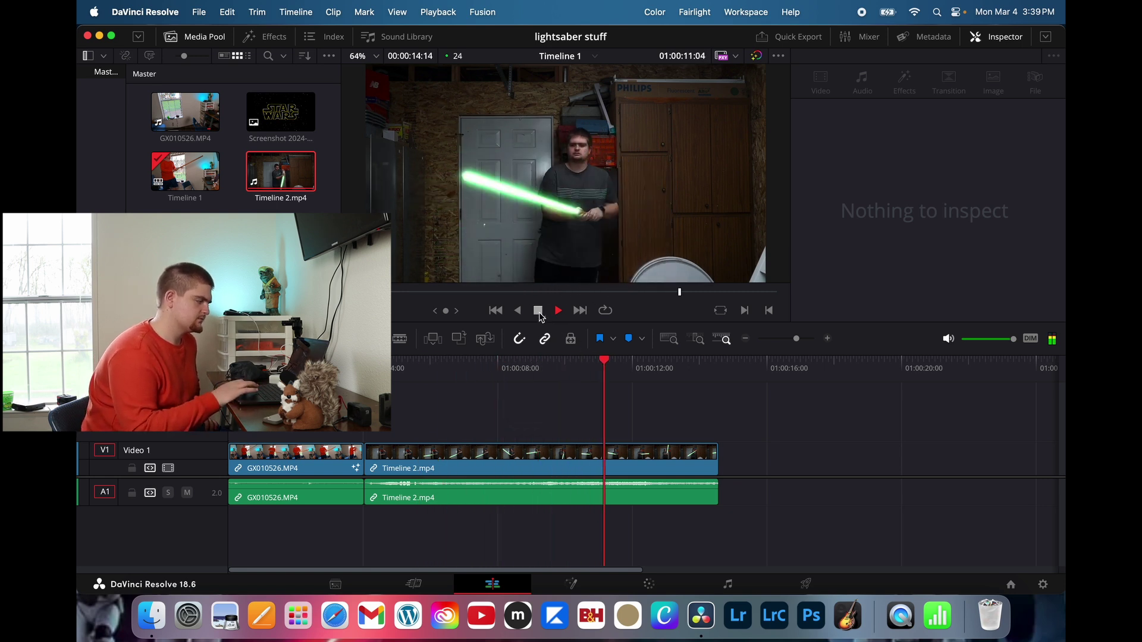
click(705, 414)
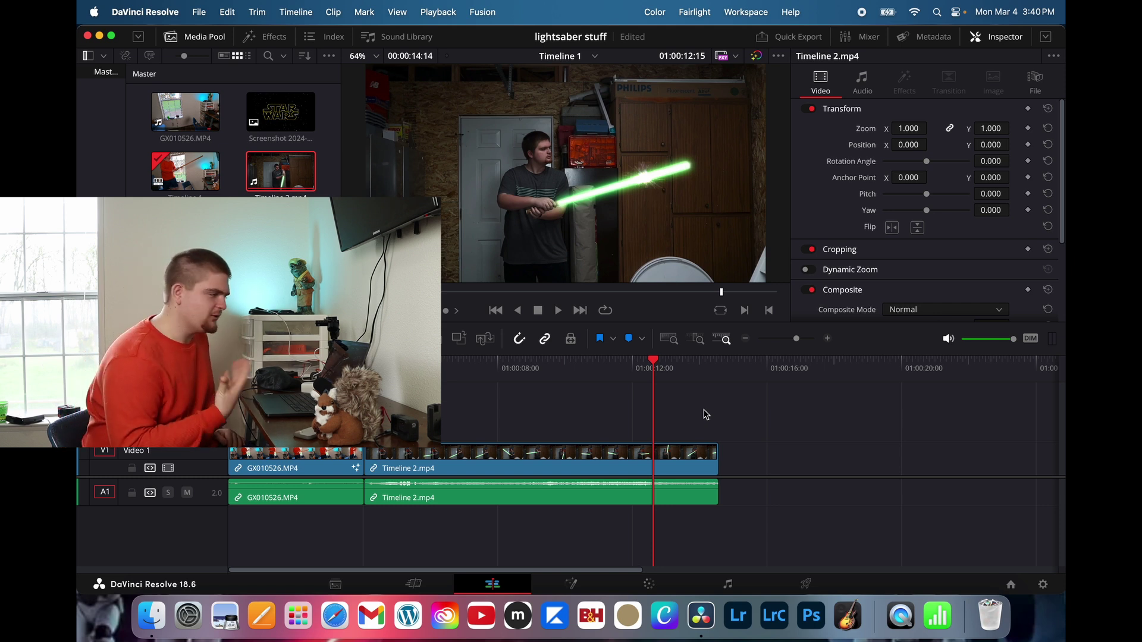
click(558, 309)
click(538, 309)
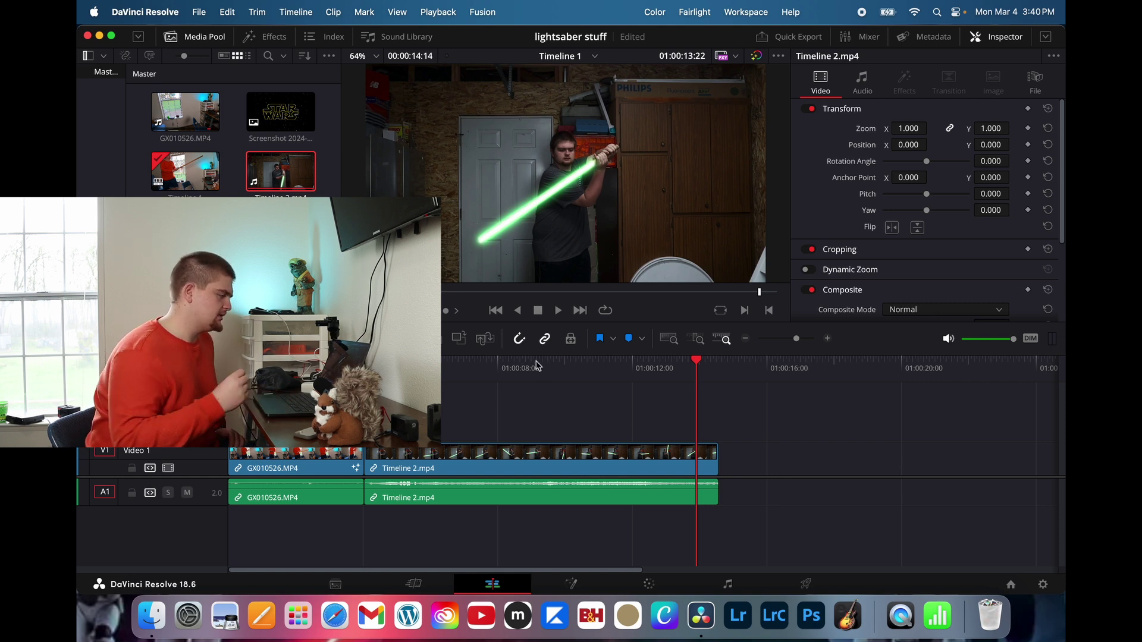
Scrub the timeline, clear the clip selection and play the lightsaber shot in GX010526.MP4.
drag(536, 365, 461, 384)
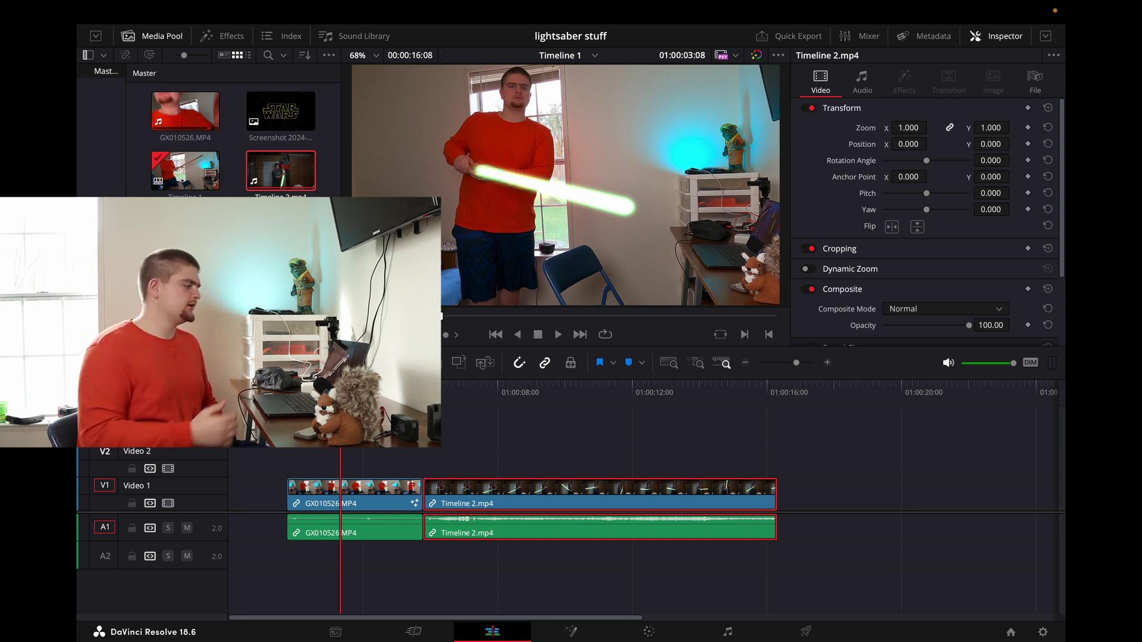
click(533, 444)
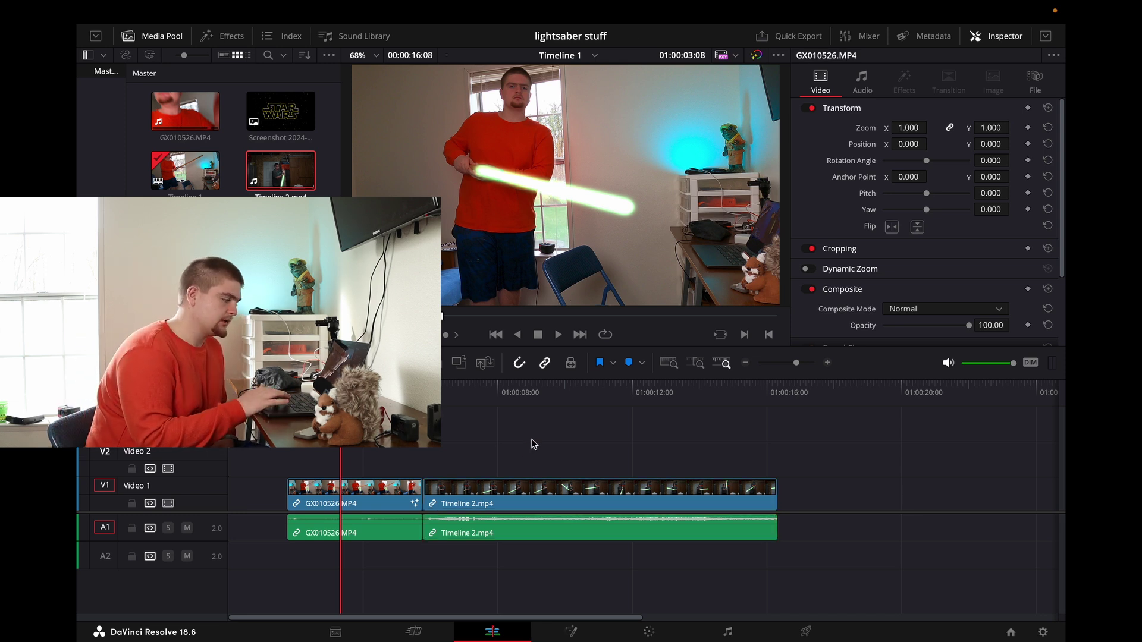
click(559, 336)
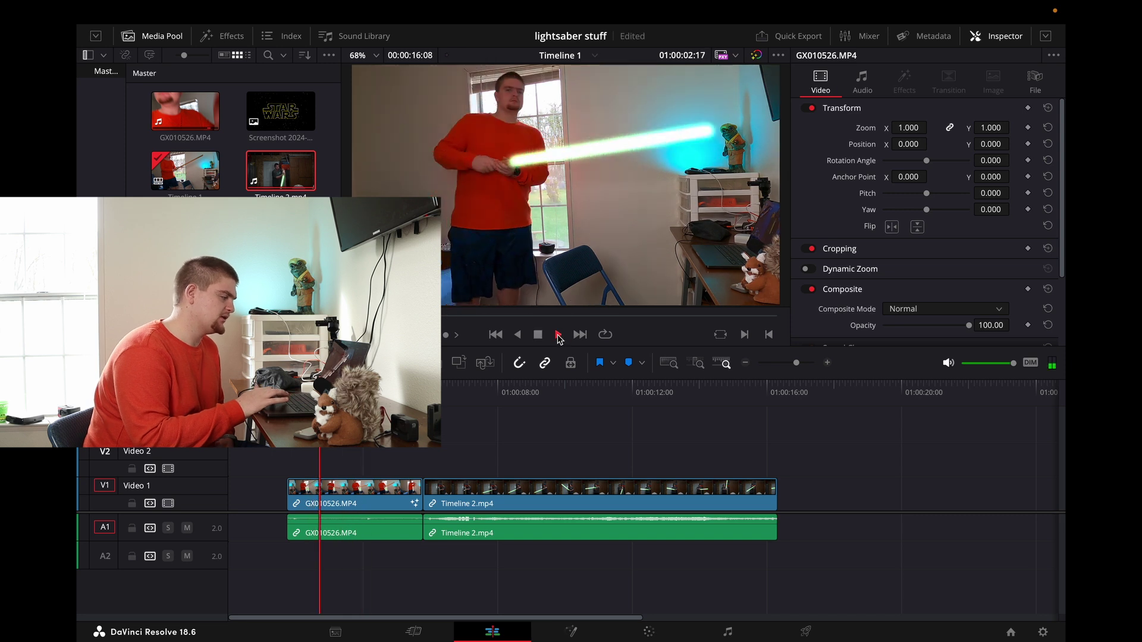